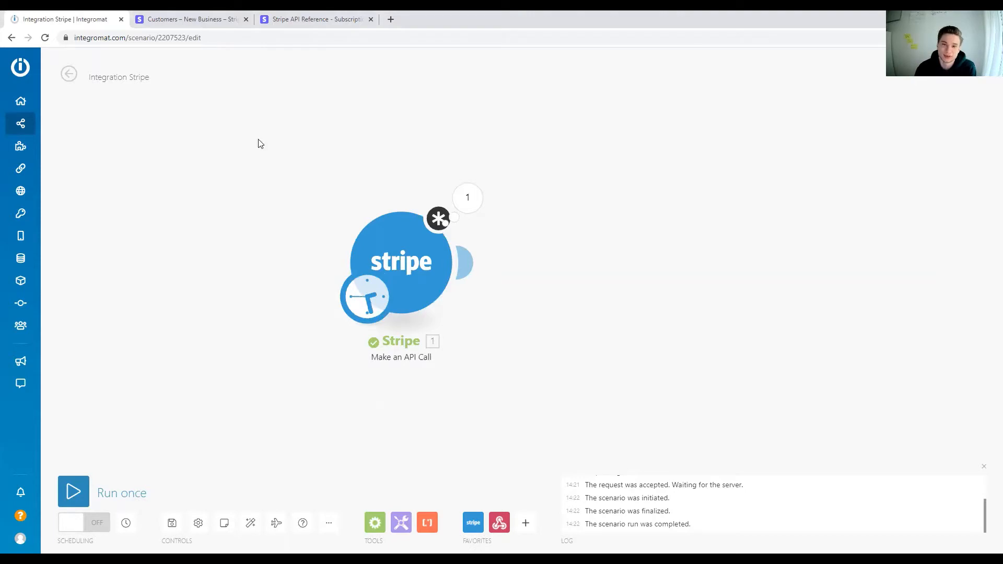
Step: Examine the settings of the Make an API Call module and the list of available Stripe actions
left_click(404, 280)
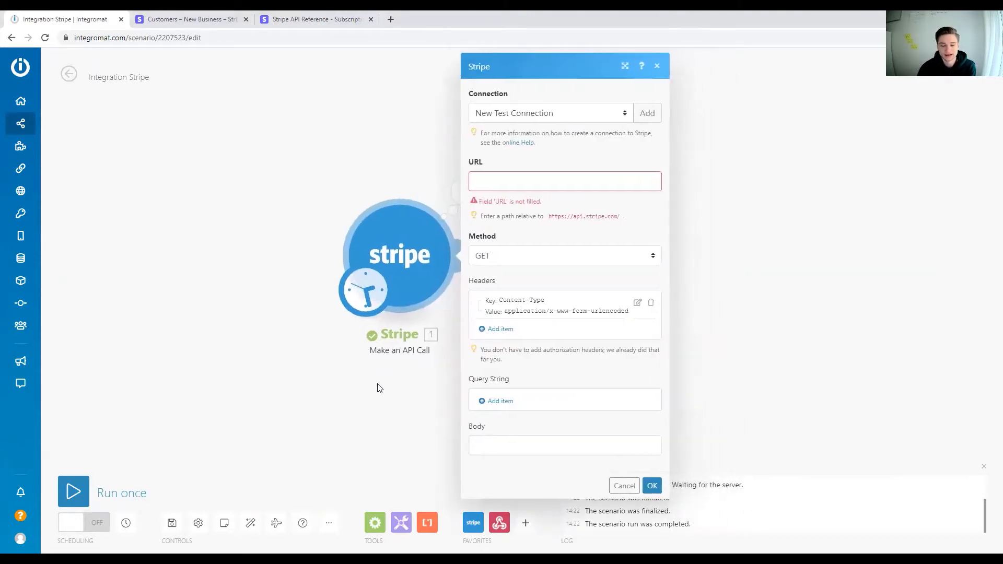
left_click(379, 397)
left_click(473, 522)
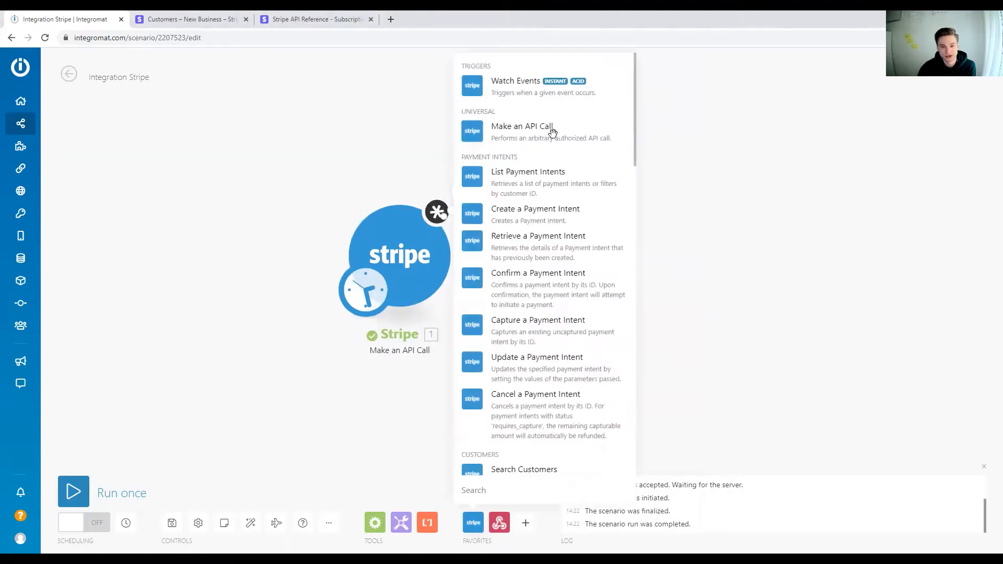
left_click(394, 256)
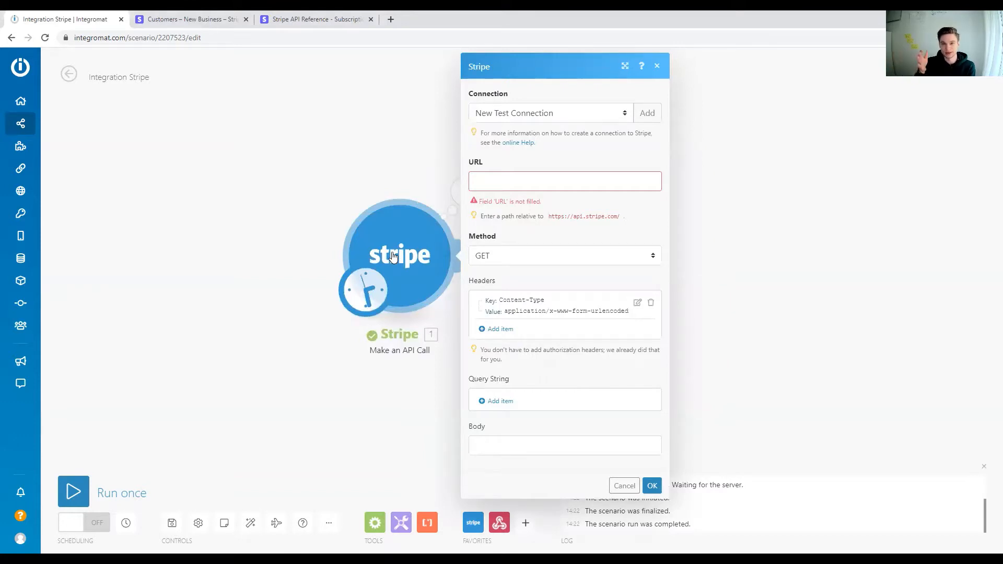
left_click(307, 173)
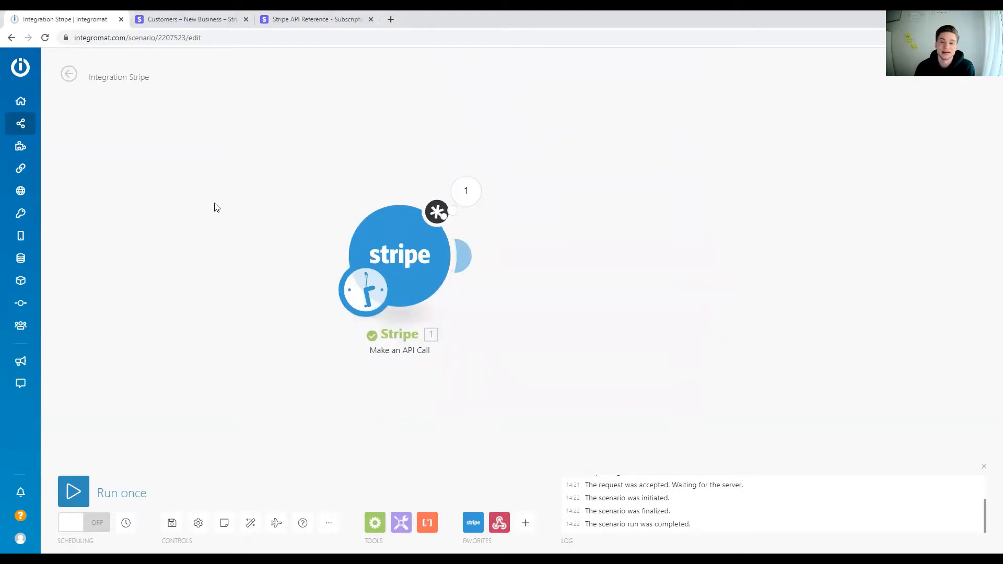
Step: Look over the Create a subscription API reference and the test customer's Stripe page, and return to the Integromat scenario
left_click(307, 15)
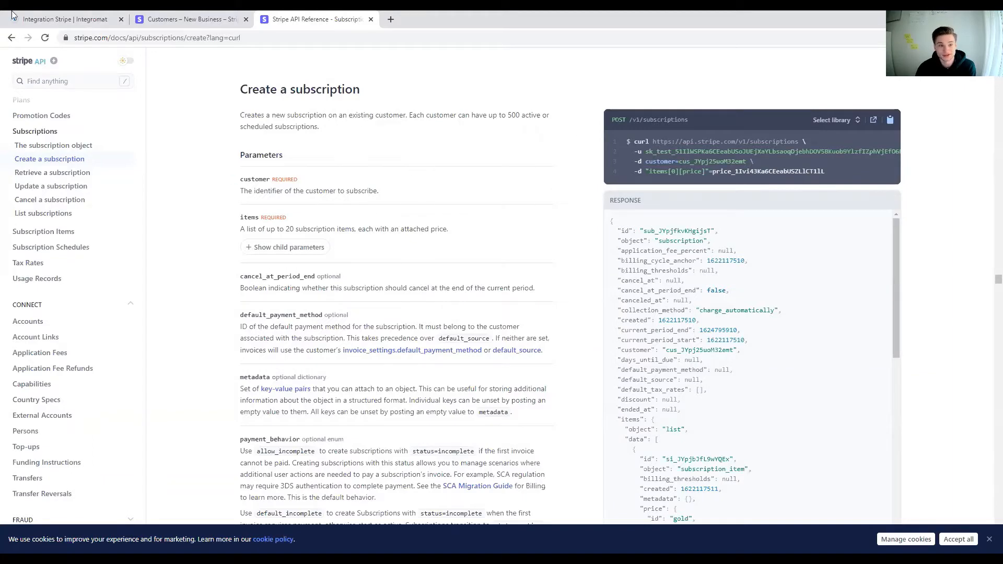
left_click(209, 16)
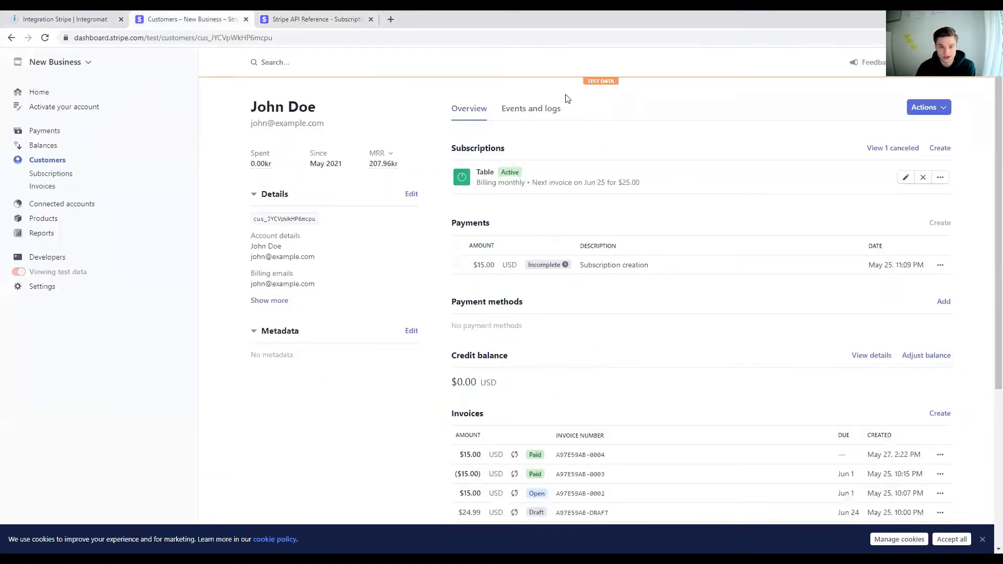
left_click(58, 19)
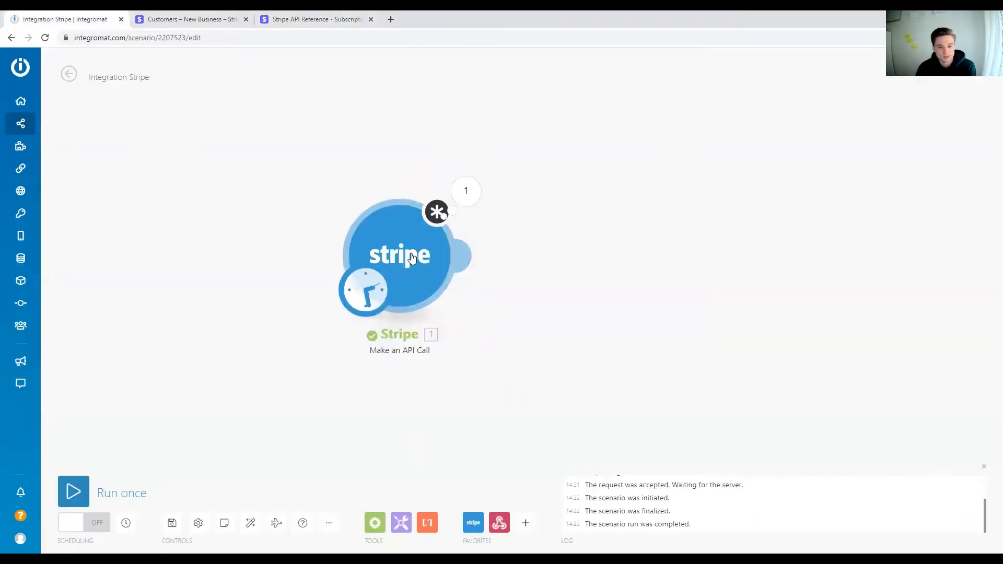
Step: Shift the Stripe module on the canvas and look through the available Stripe payment intent and customer actions
left_click_drag(249, 250, 381, 269)
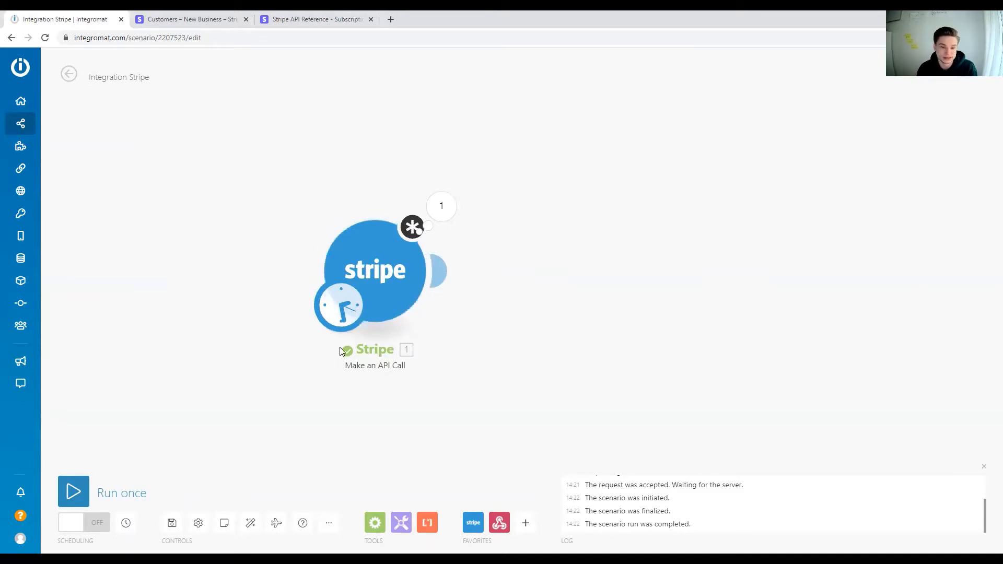
left_click_drag(402, 277, 435, 276)
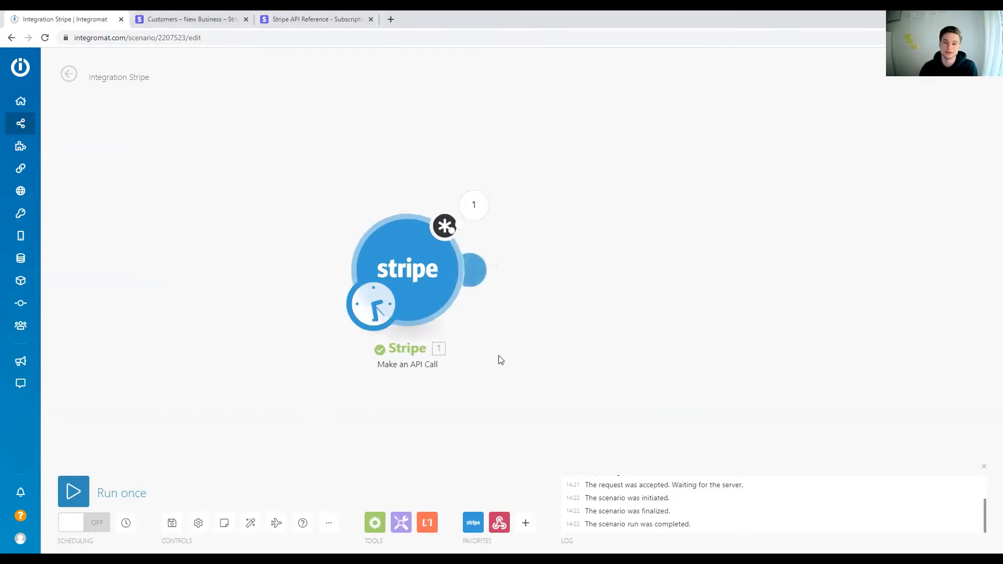
left_click(473, 524)
scroll(523, 272, "down", 3)
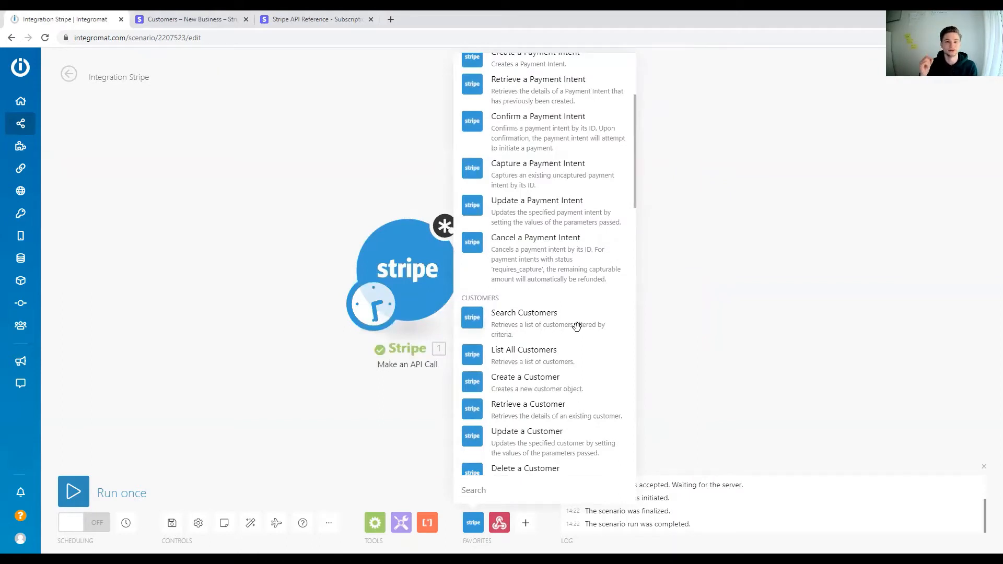
left_click(236, 342)
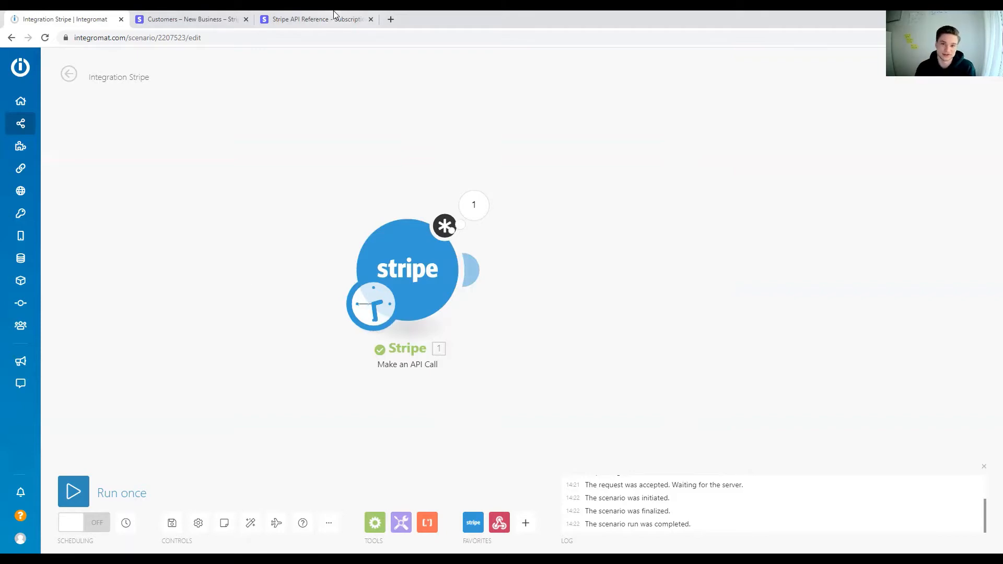
Step: Switch to the Stripe API reference and examine the description and parameters for updating a subscription
left_click(353, 18)
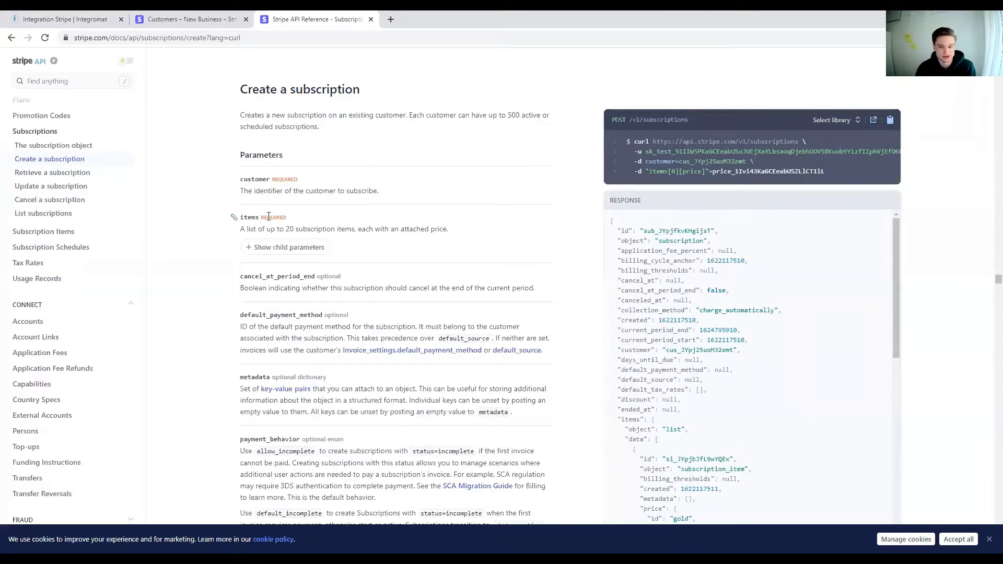
scroll(254, 243, "up", 1)
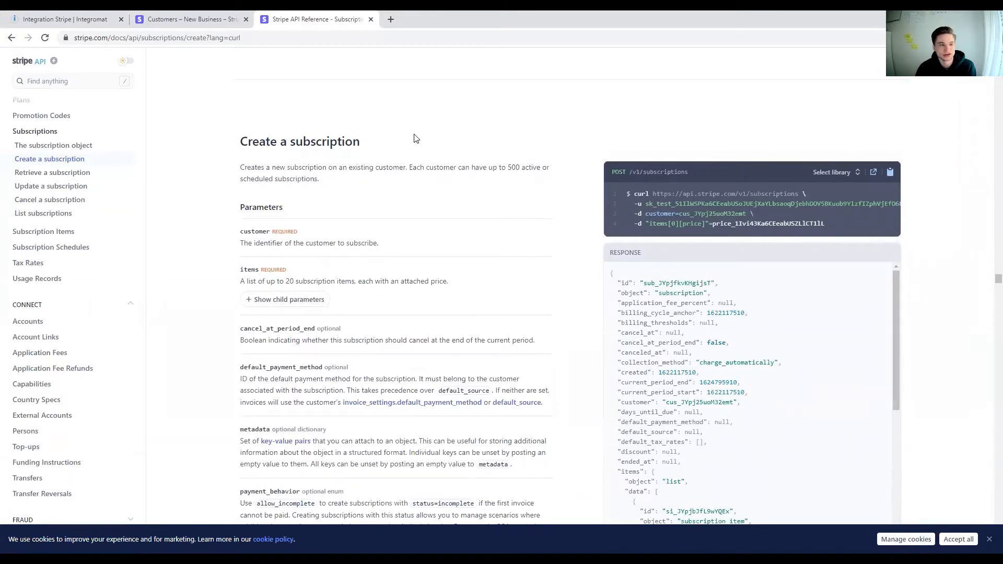
left_click(82, 187)
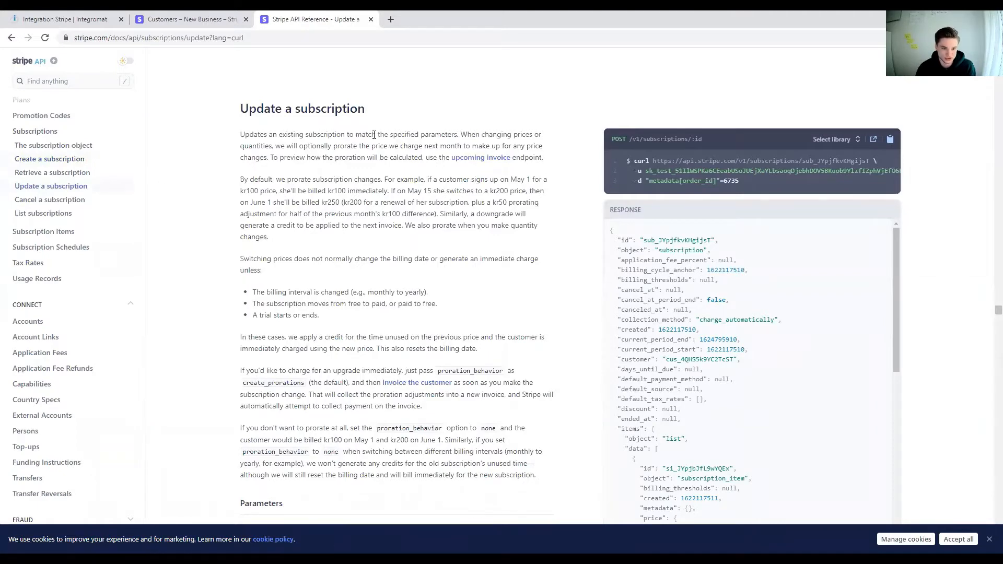
left_click_drag(225, 115, 240, 108)
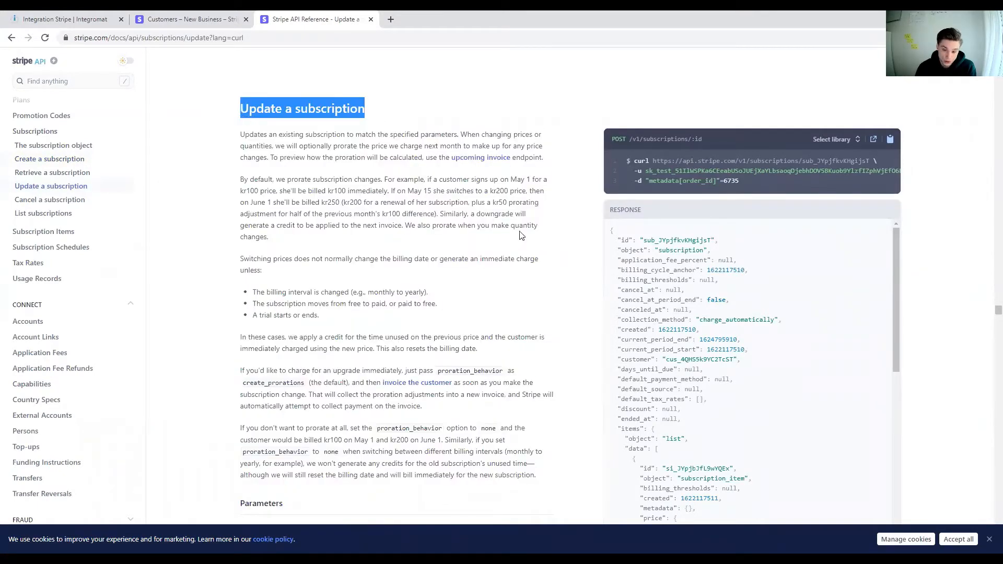
scroll(528, 219, "down", 3)
scroll(446, 314, "down", 2)
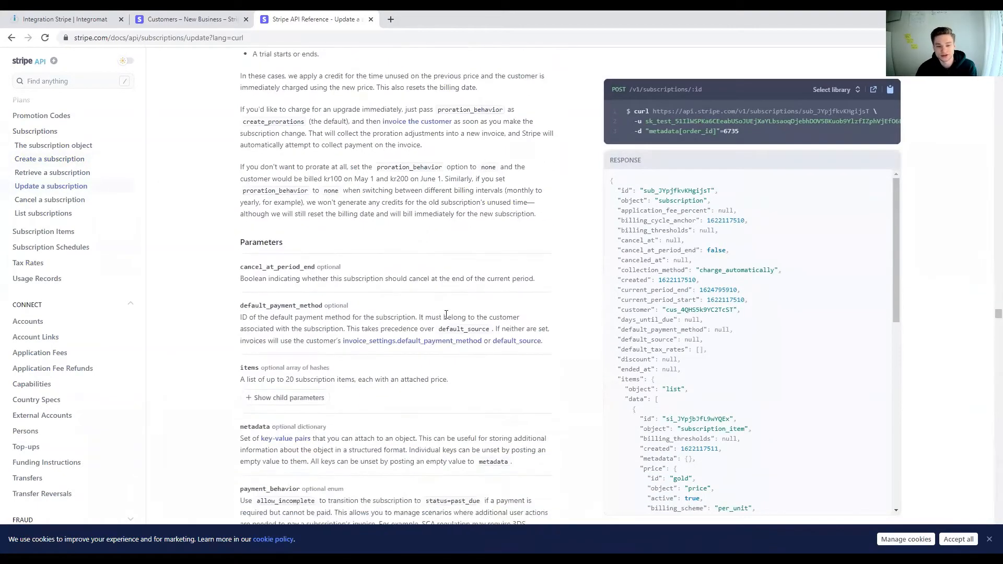
scroll(469, 276, "up", 4)
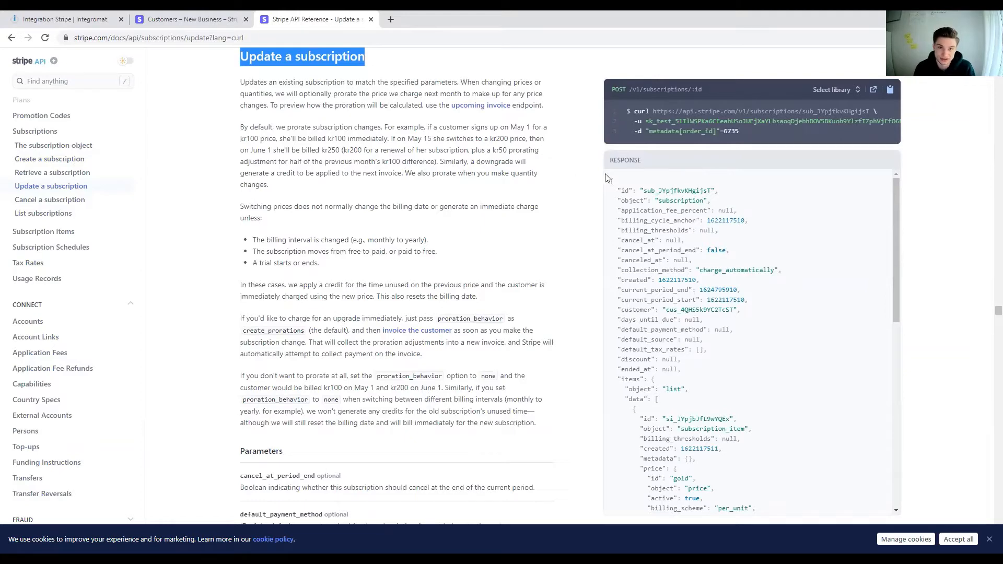
left_click(447, 203)
scroll(418, 202, "up", 3)
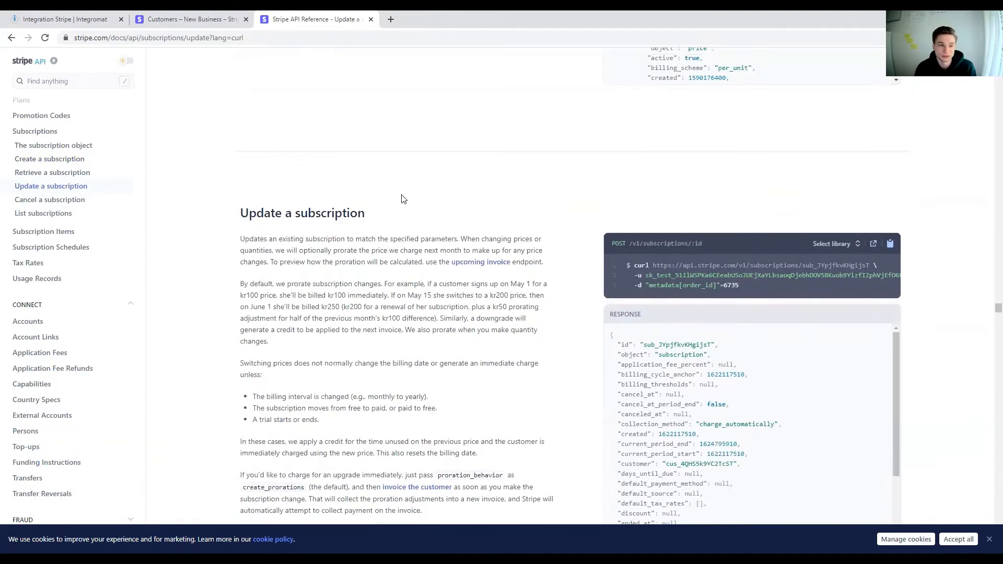
left_click_drag(368, 214, 242, 223)
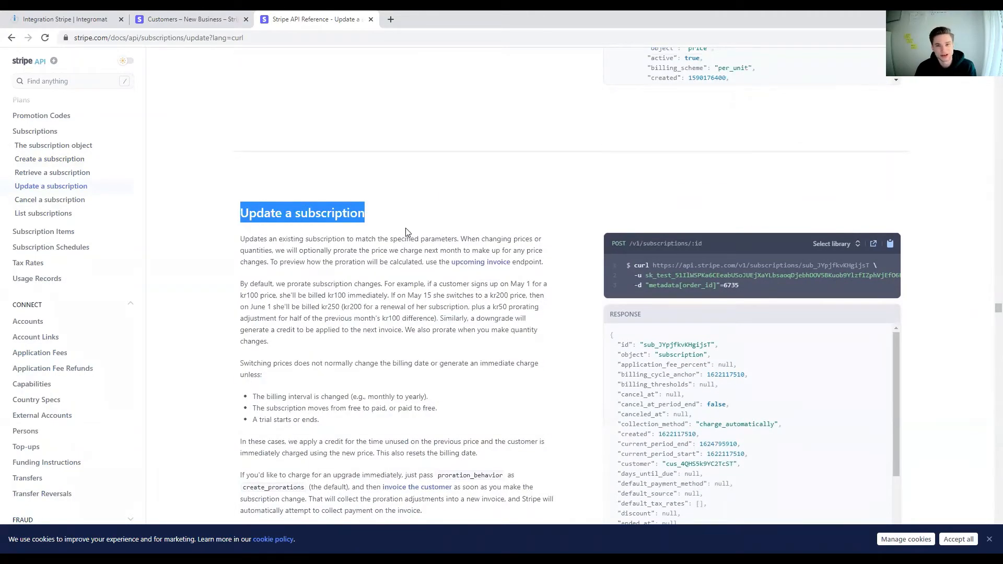
scroll(404, 230, "down", 1)
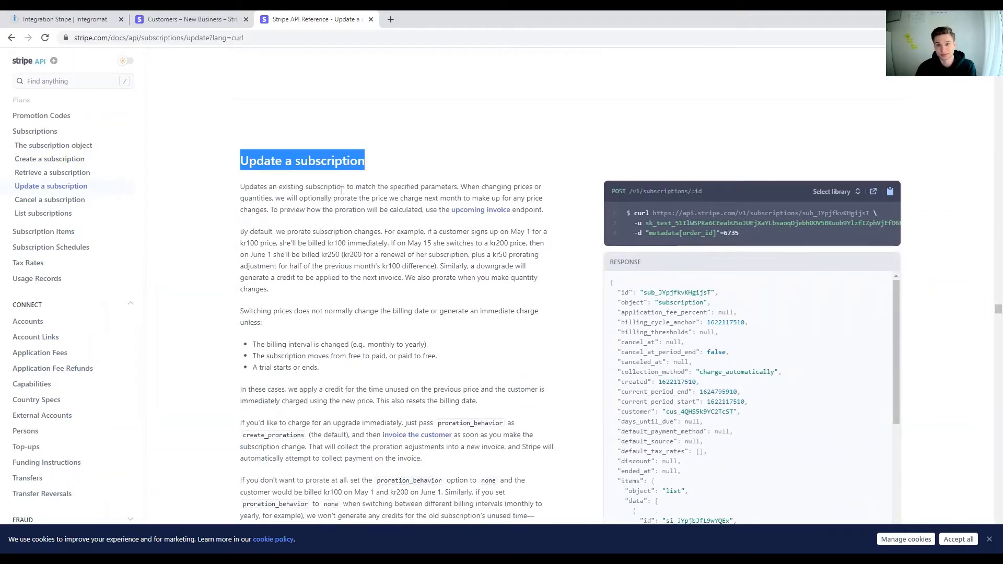
Step: Open the Subscription Items reference and examine the request for creating a subscription item
left_click(39, 232)
scroll(389, 219, "down", 3)
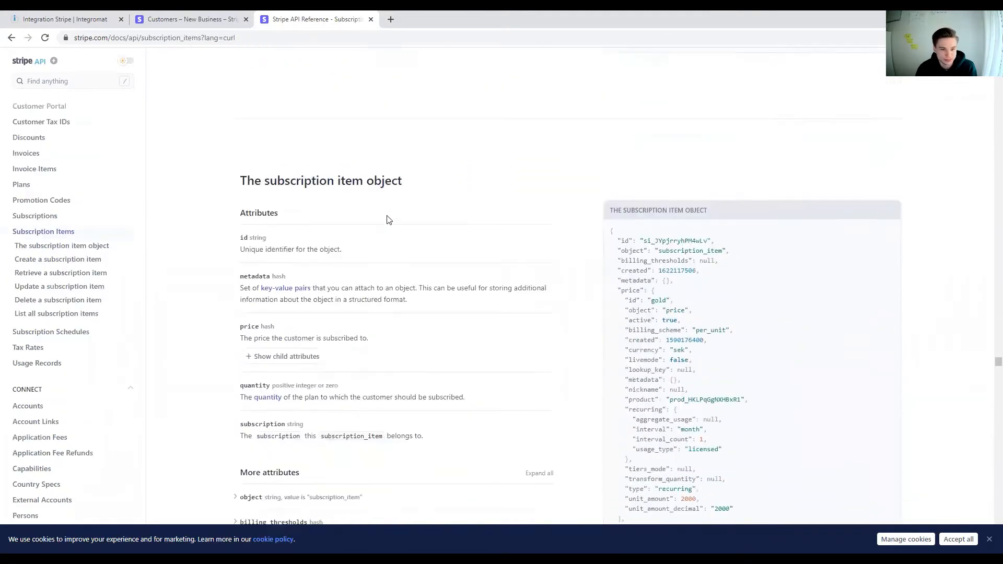
scroll(389, 220, "down", 9)
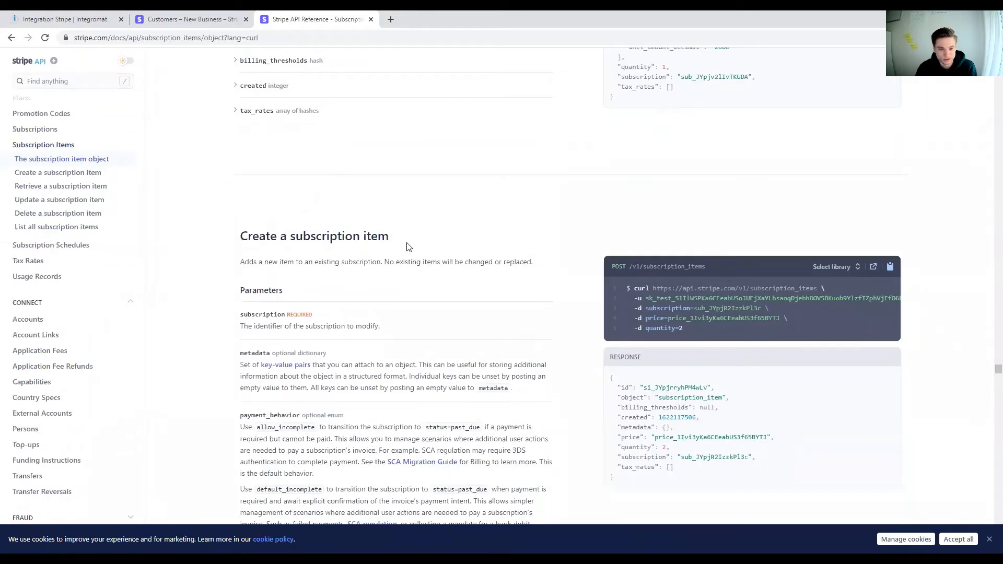
left_click_drag(409, 247, 242, 230)
scroll(419, 222, "down", 1)
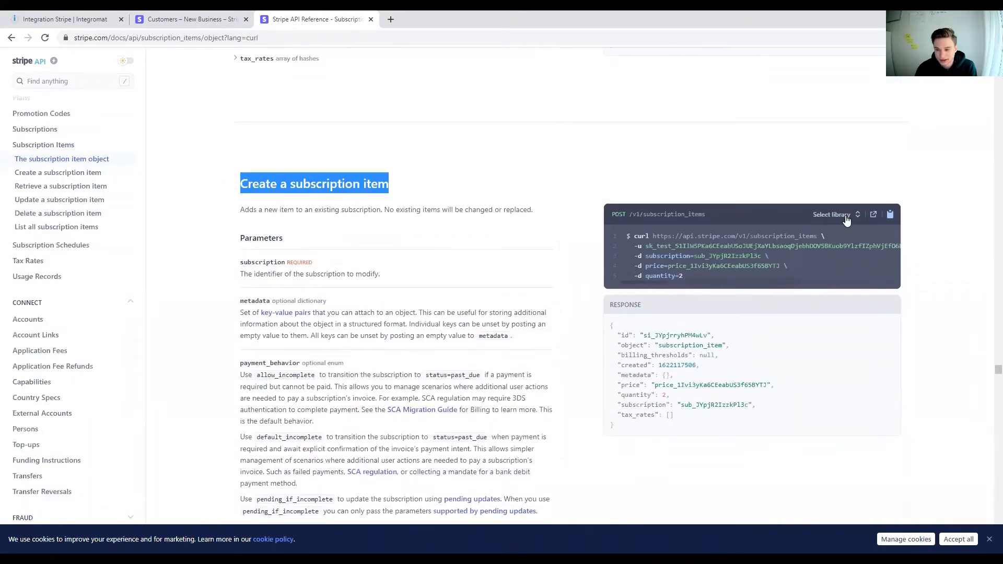
left_click(724, 213)
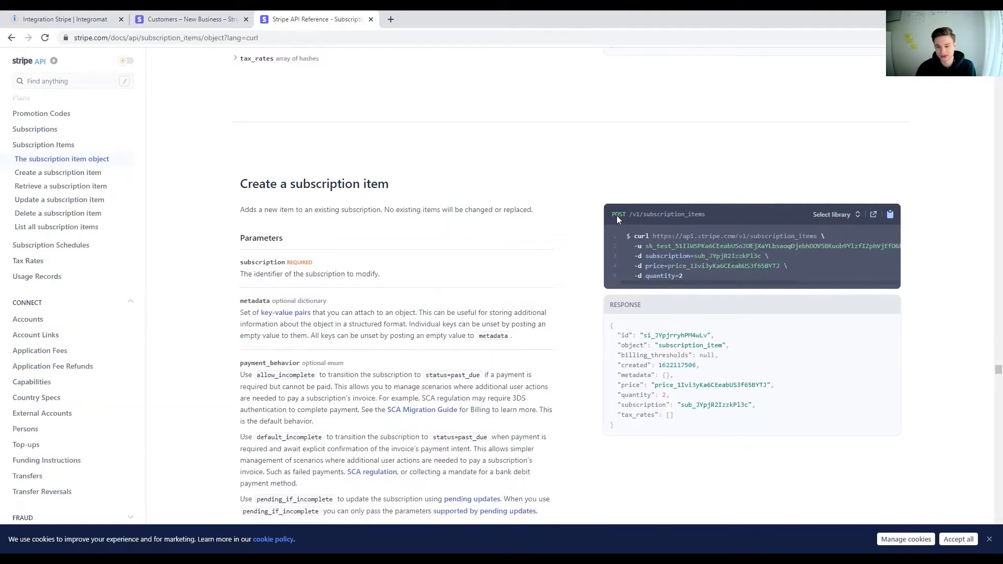
Step: Return to the Integromat scenario and set the method of the Stripe API call module to POST
left_click(61, 19)
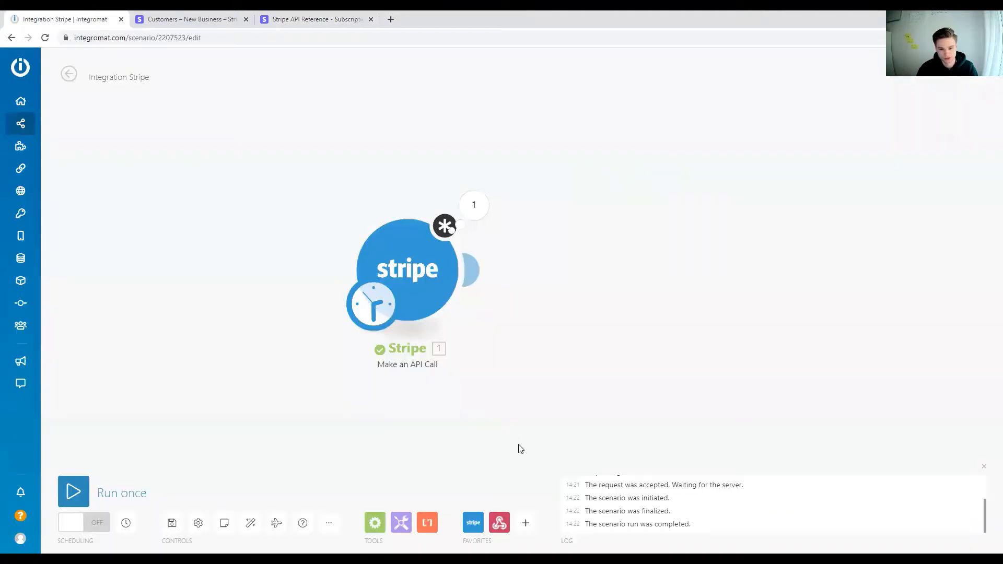
left_click(419, 283)
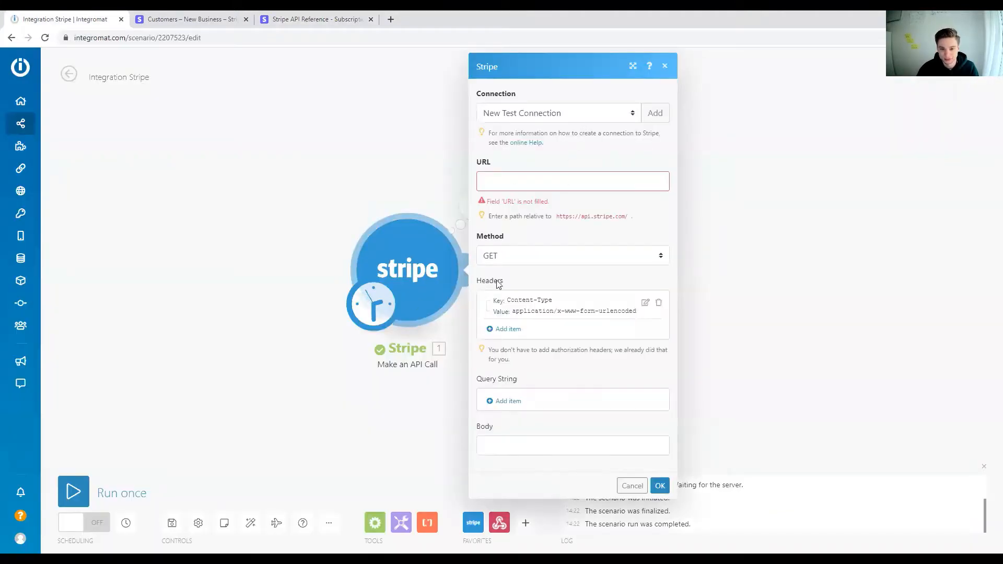
left_click(503, 259)
left_click(495, 283)
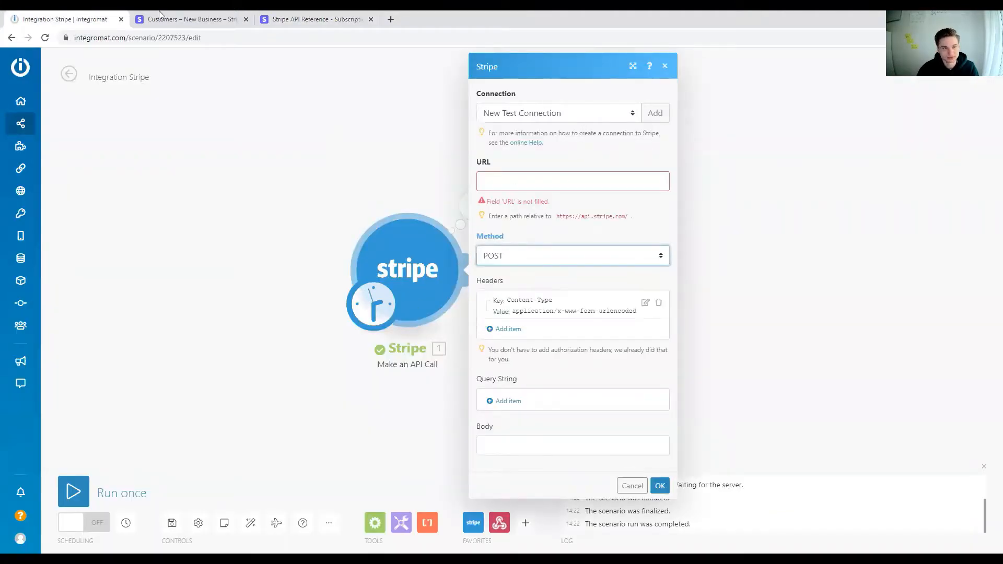
left_click(313, 19)
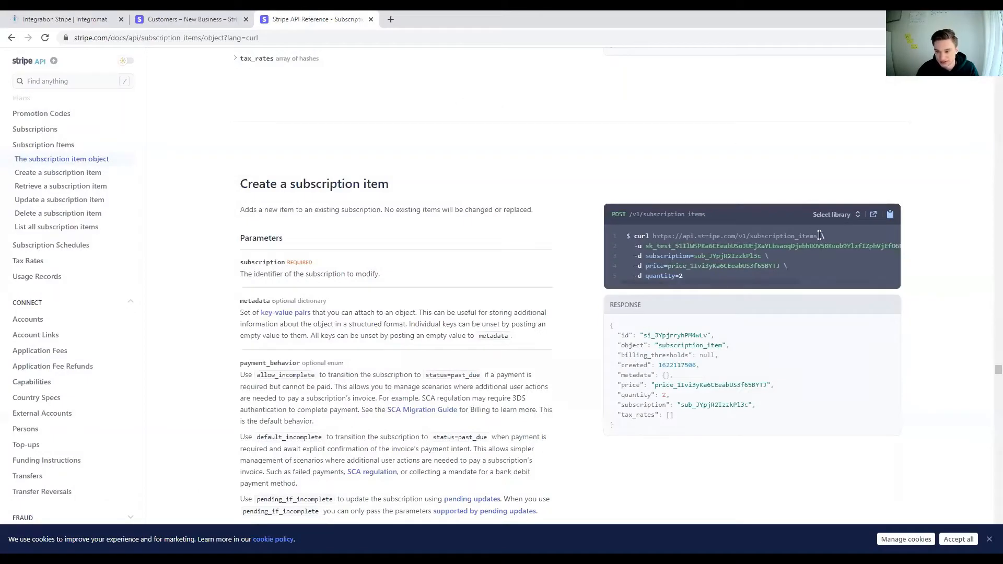
left_click_drag(817, 235, 745, 236)
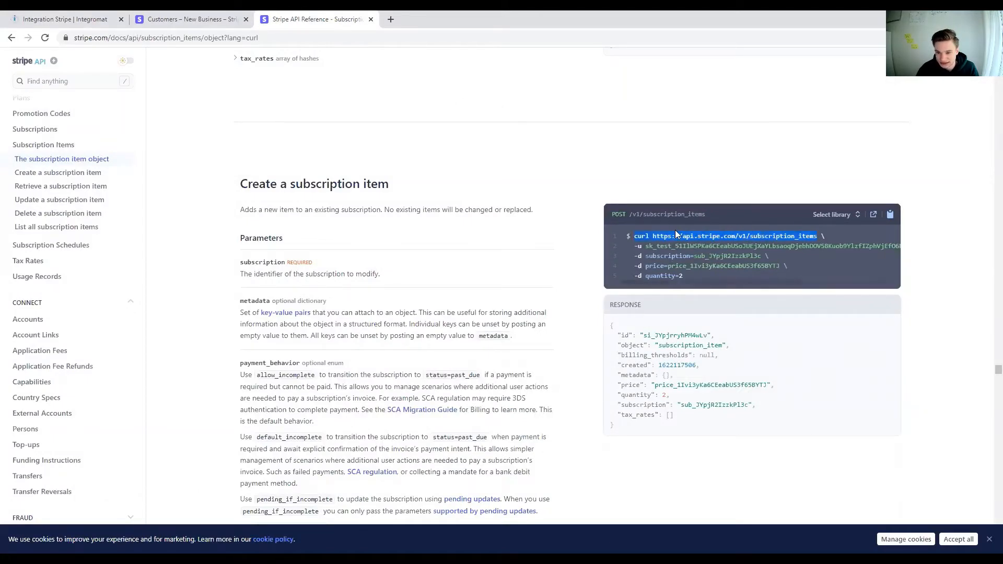
left_click_drag(675, 230, 653, 233)
key("ctrl+c")
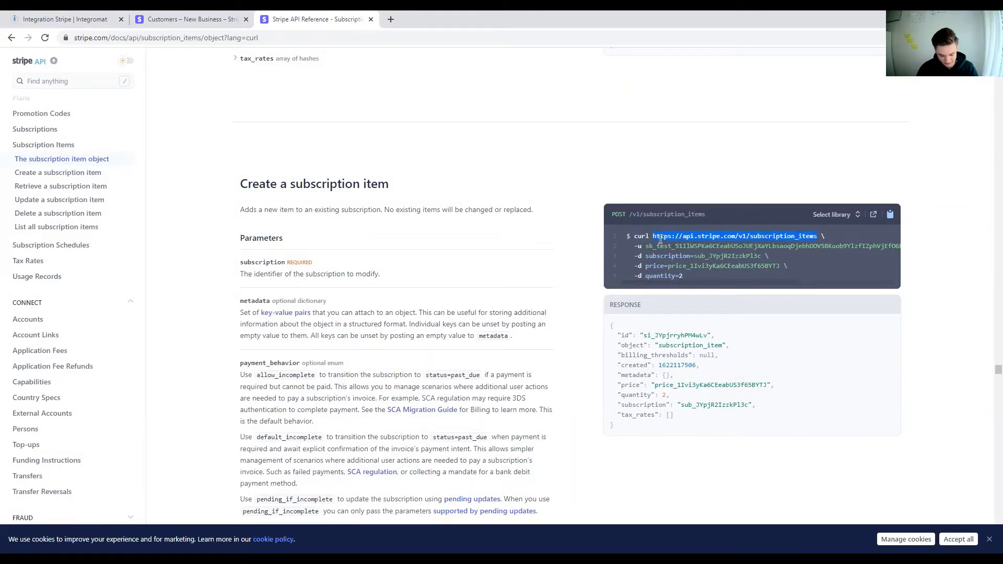
left_click(53, 19)
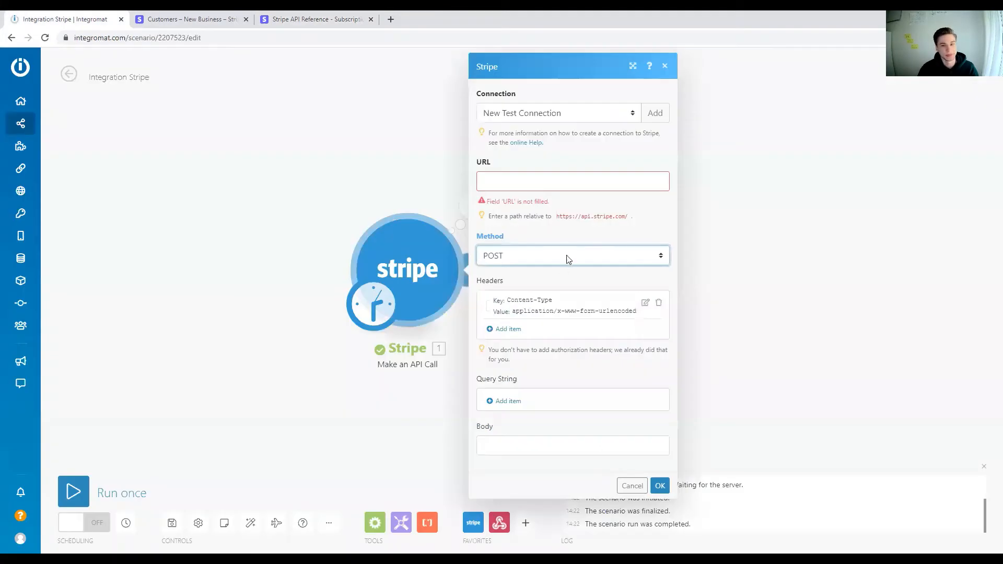
left_click(531, 181)
key("ctrl+v")
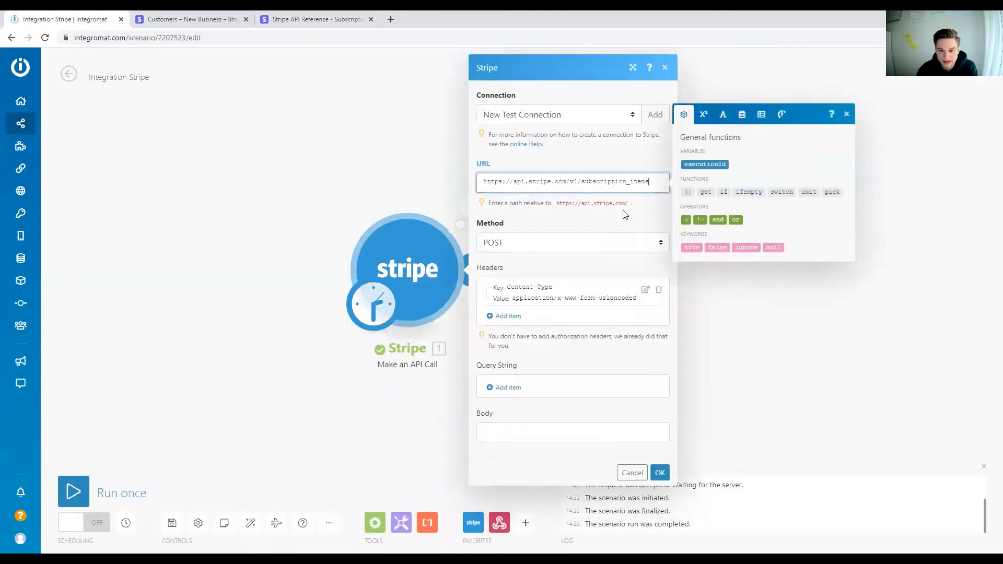
left_click(560, 201)
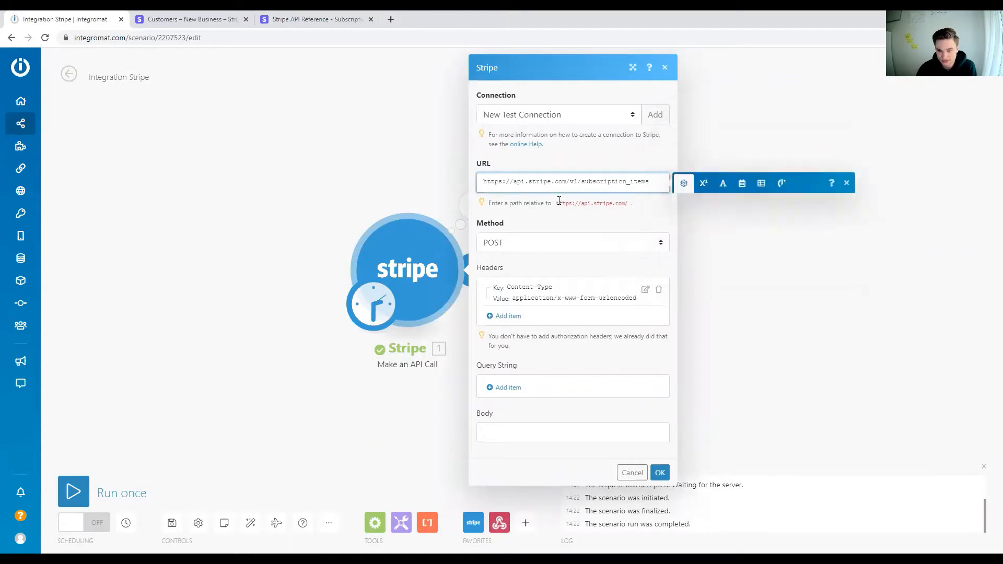
left_click_drag(559, 200, 626, 203)
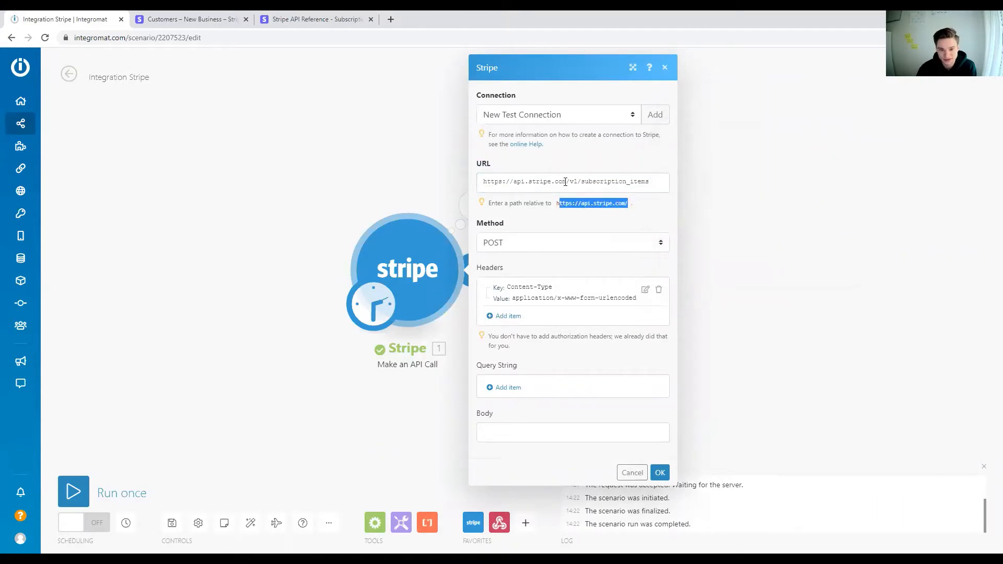
left_click(568, 181)
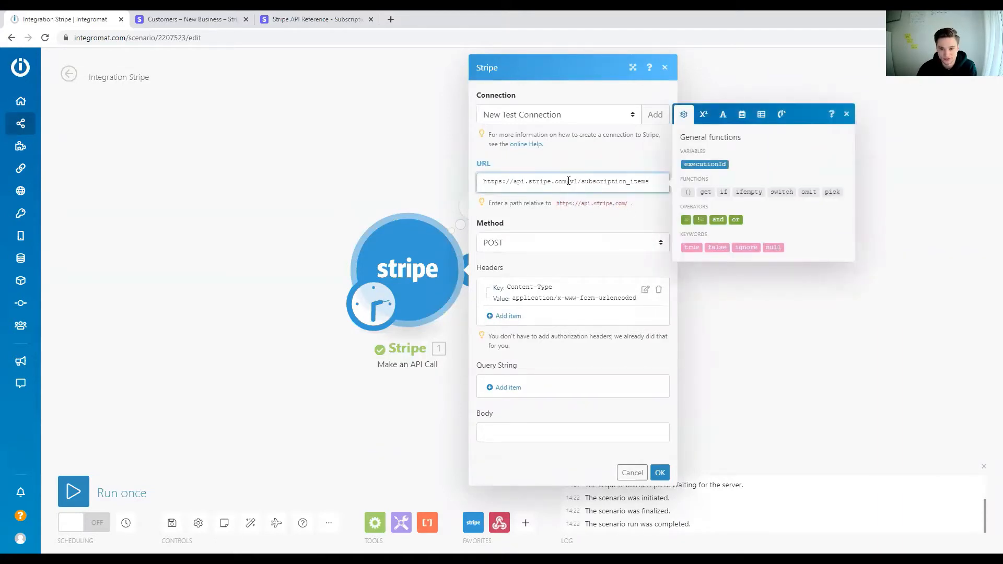
left_click_drag(569, 181, 465, 178)
key("BackSpace")
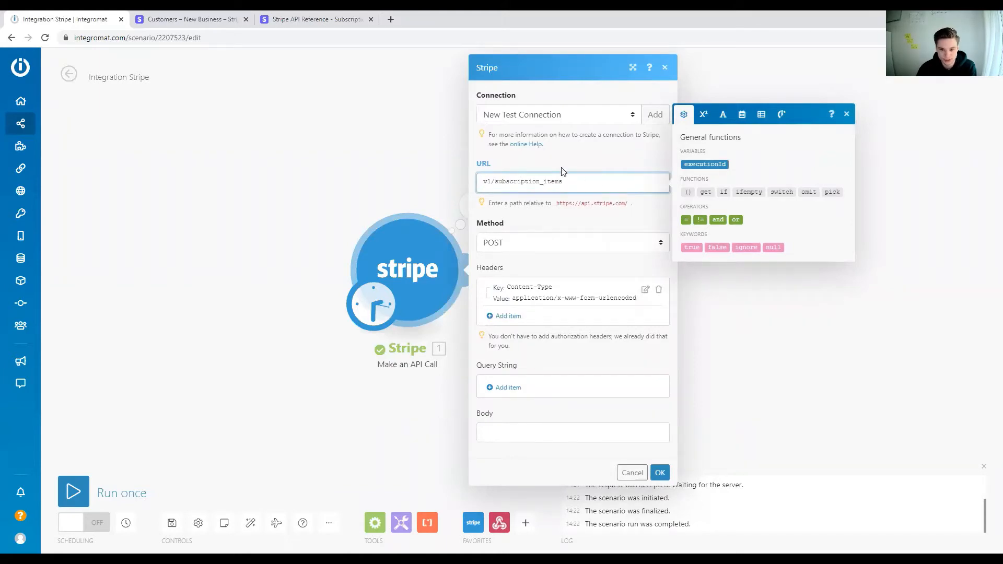
Step: Switch to the Stripe API reference and examine the API key line in the example request for creating a subscription item
left_click(339, 14)
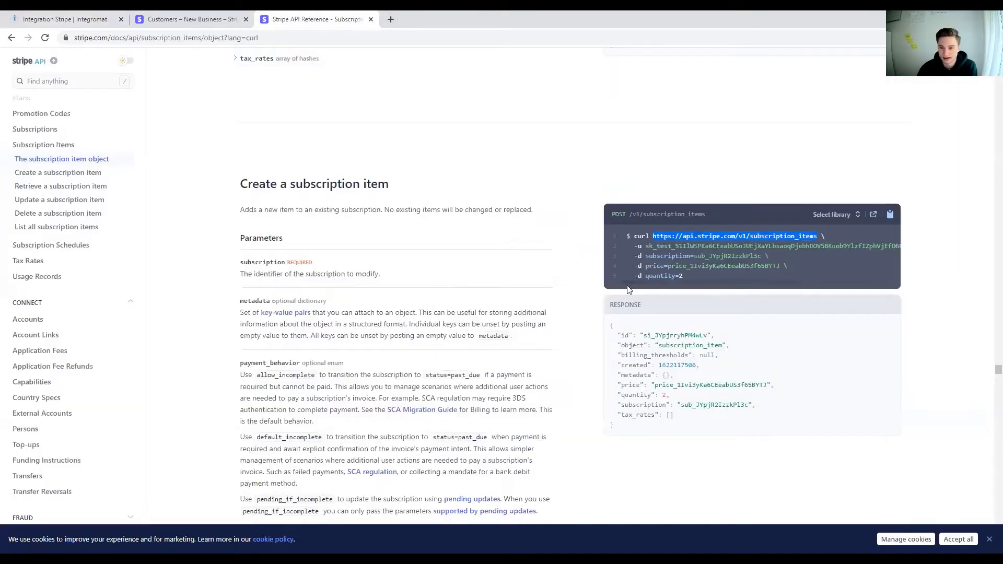
mouse_move(899, 246)
left_mouse_down()
mouse_move(654, 246)
mouse_move(899, 246)
left_mouse_up()
left_click(647, 253)
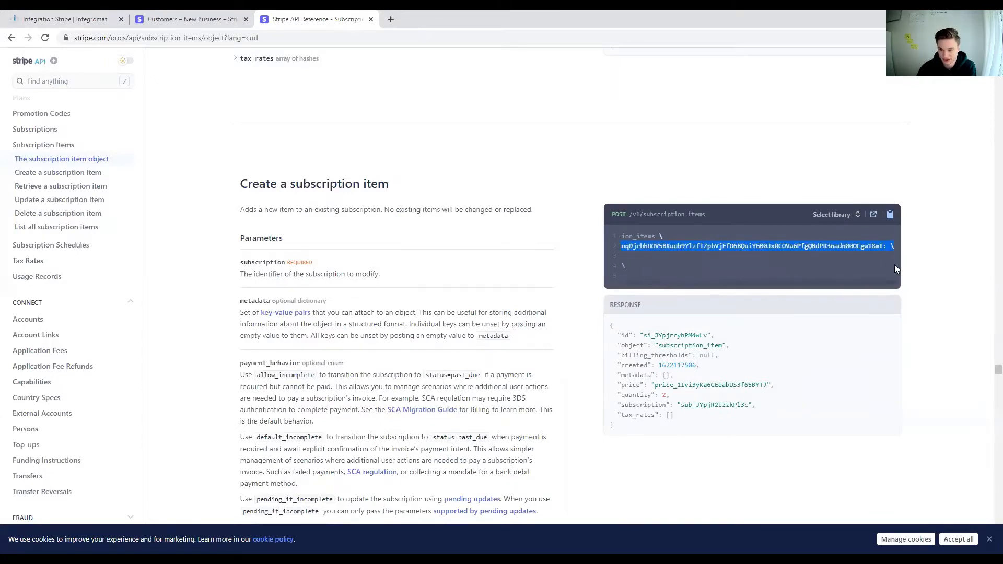
left_click_drag(868, 285, 670, 280)
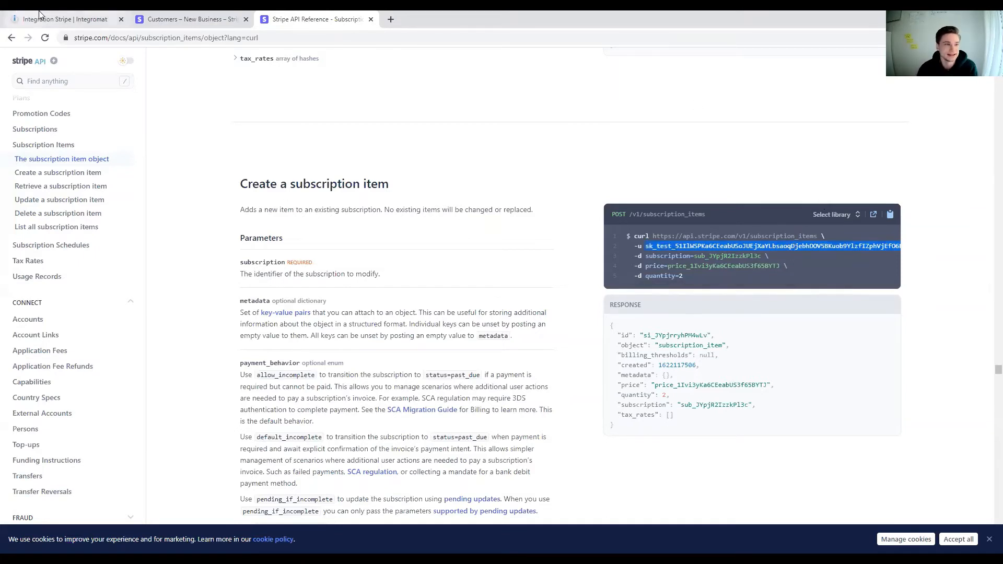
Step: Return to the Integromat scenario and review the module's available Stripe connections, keeping New Test Connection selected
left_click(103, 14)
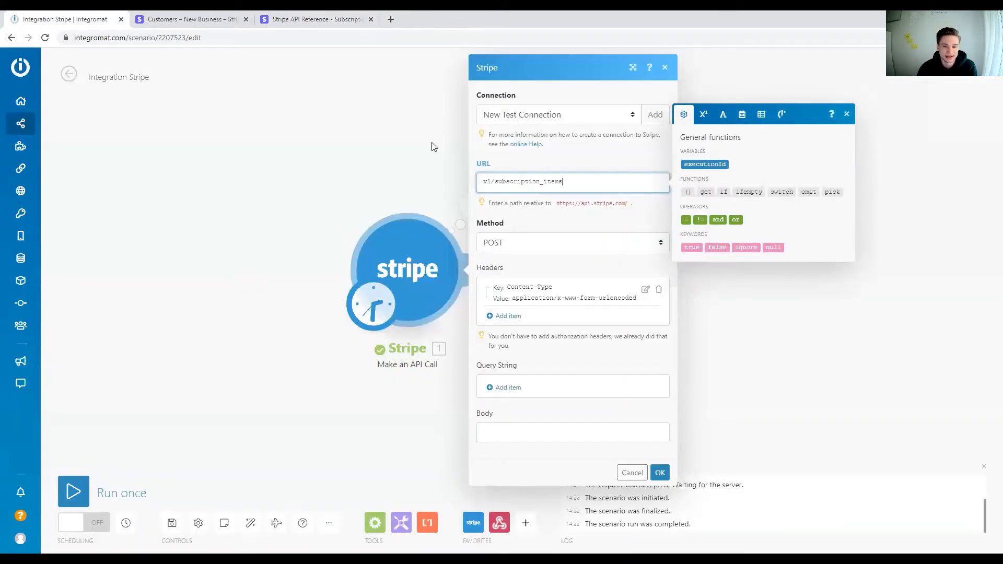
left_click(614, 114)
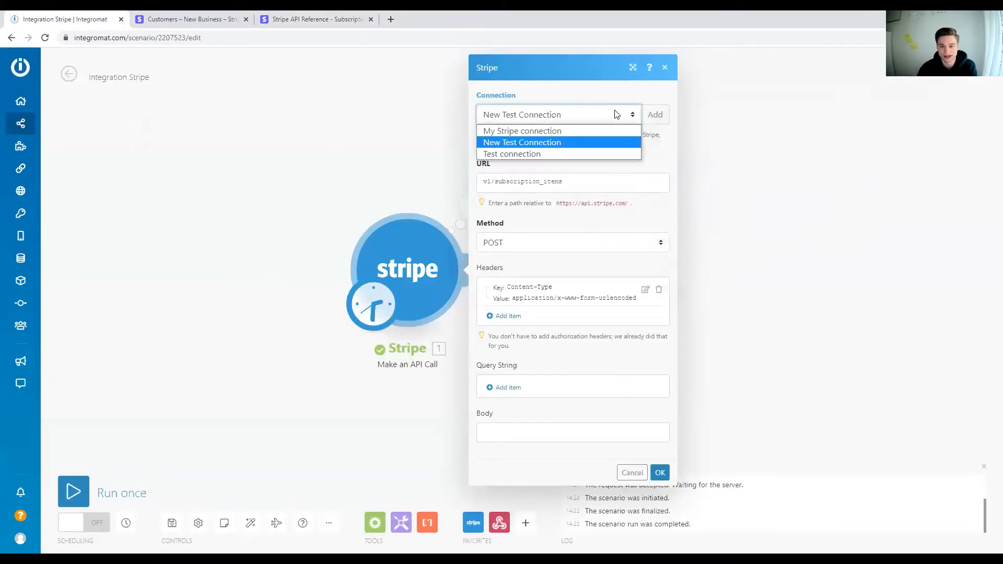
left_click(565, 146)
left_click(603, 118)
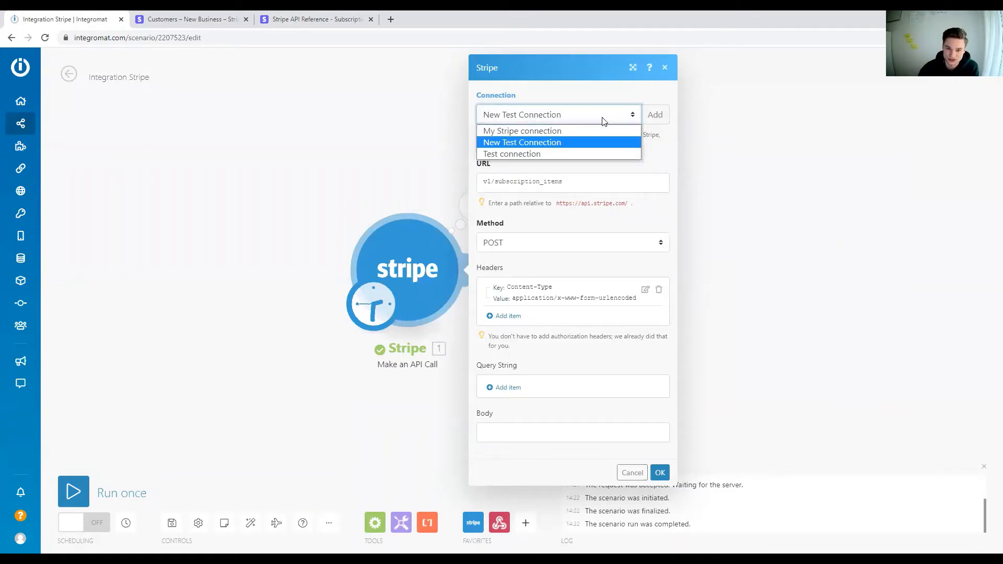
left_click(560, 142)
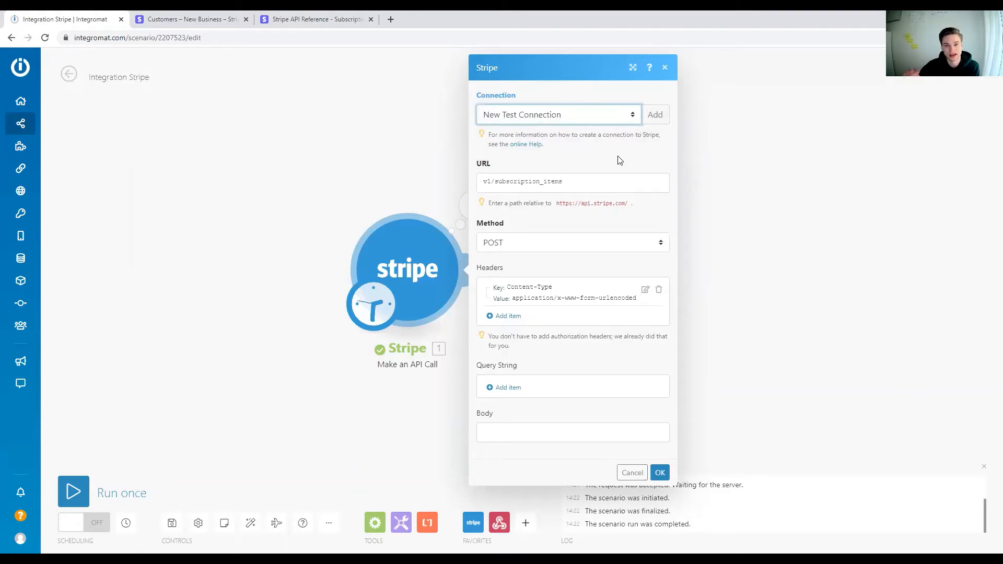
Step: Switch to the Stripe API reference and examine the example request's key, endpoint, and subscription, price and quantity parameters
left_click(301, 20)
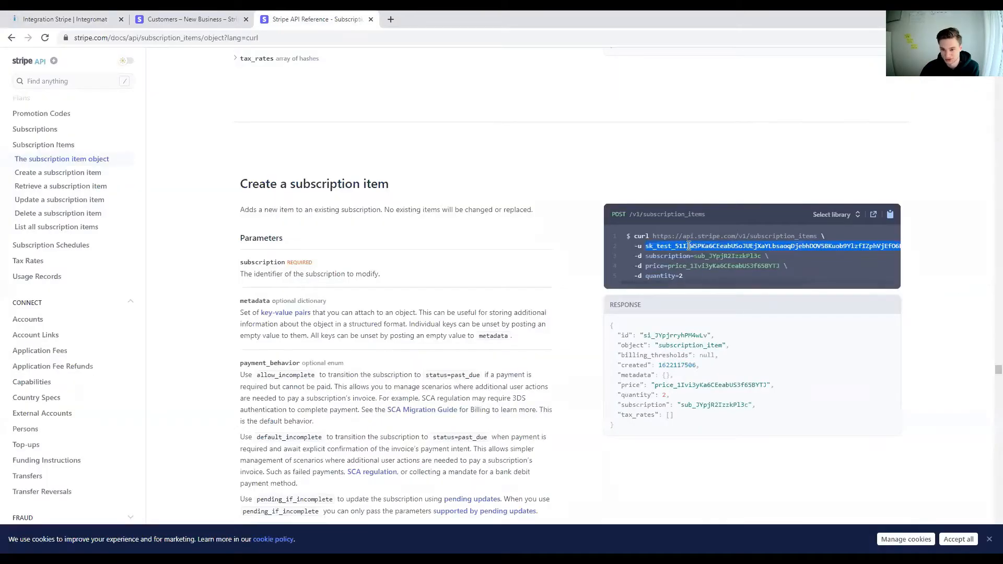
left_click_drag(646, 249, 919, 250)
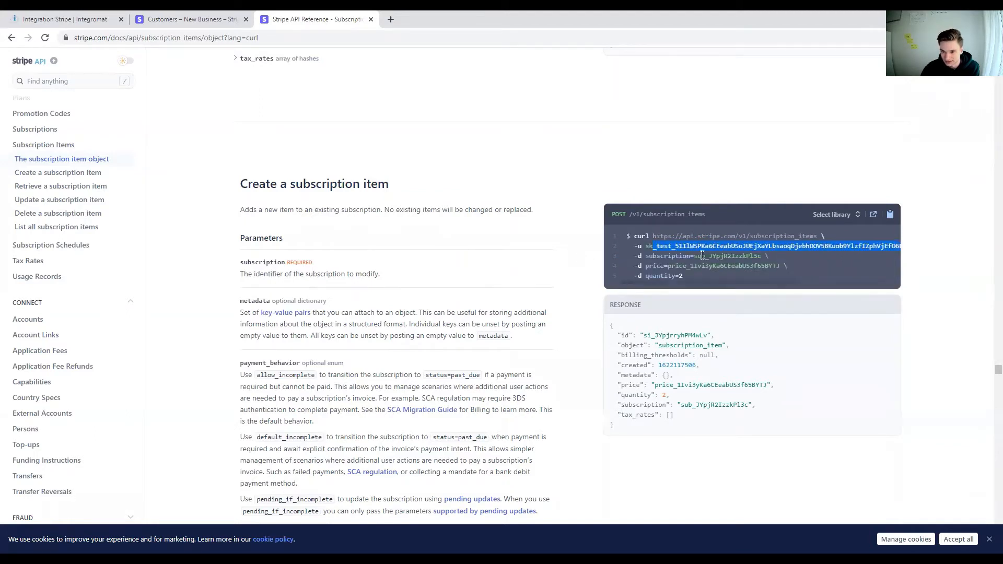
left_click(682, 257)
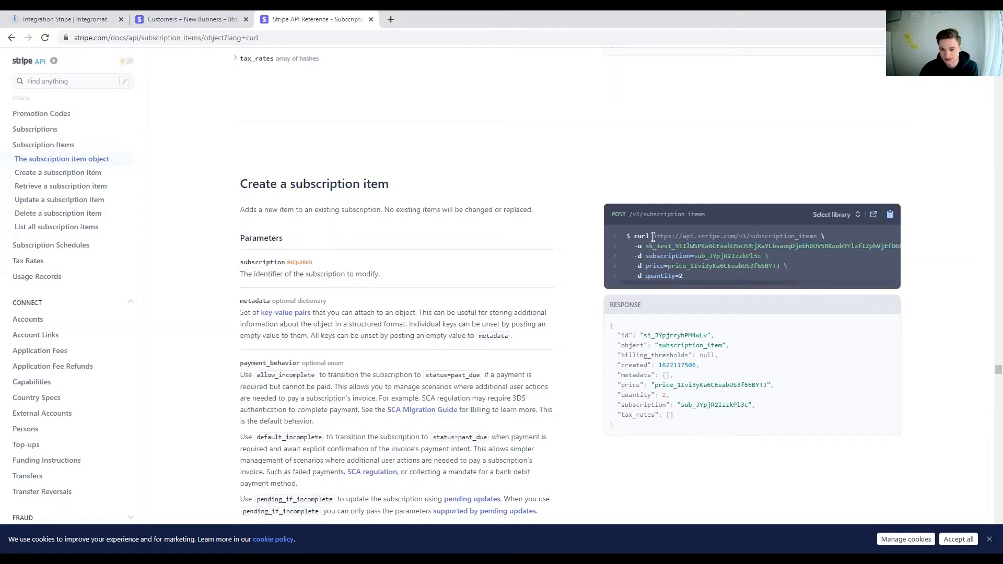
left_click_drag(653, 237, 798, 236)
left_click(618, 210)
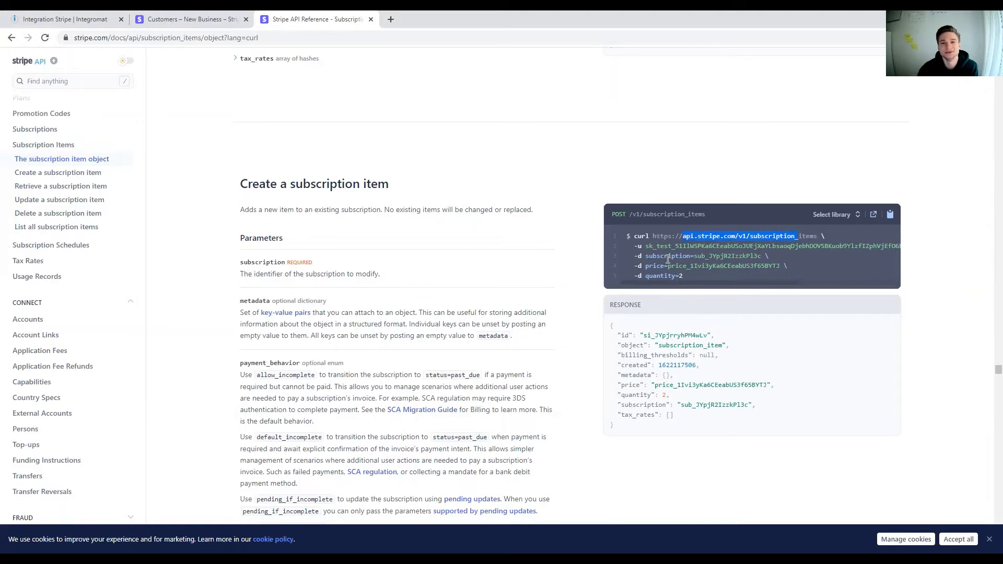
left_click_drag(646, 256, 696, 289)
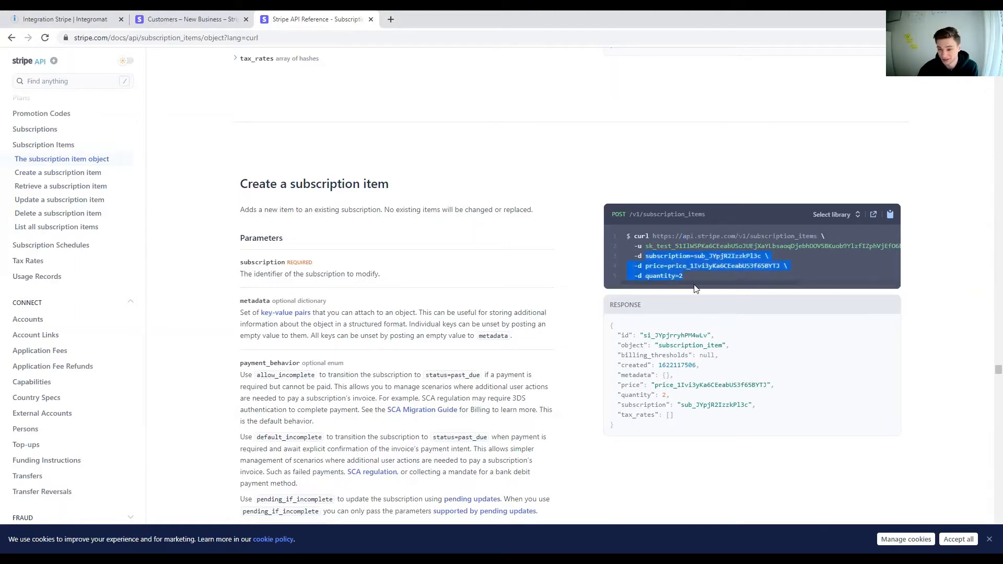
left_click(675, 255)
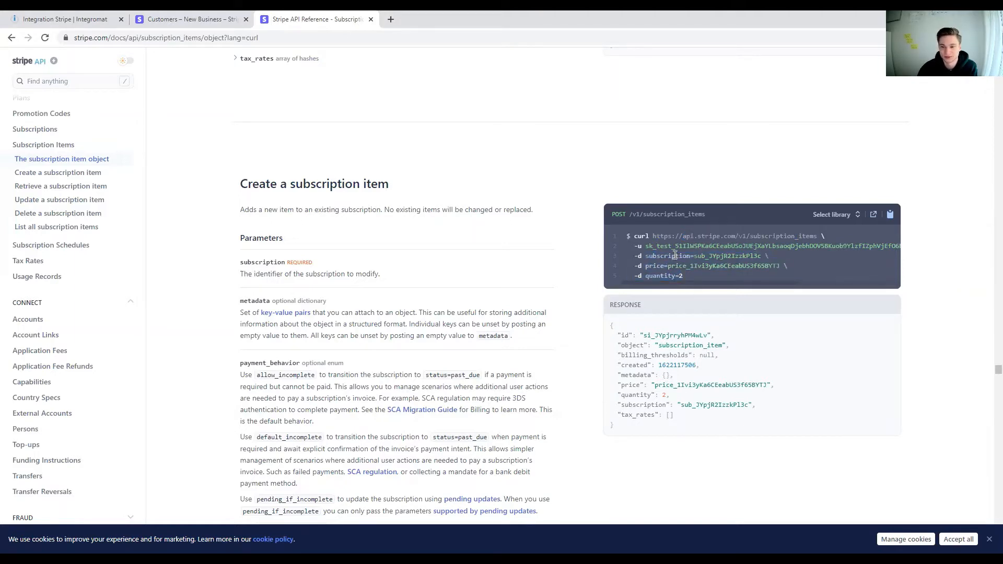
Step: Copy the parameter name subscription from the example request into the API call module's Body and follow it with an equals sign
double_click(675, 255)
left_click_drag(693, 257, 646, 258)
key("ctrl+c")
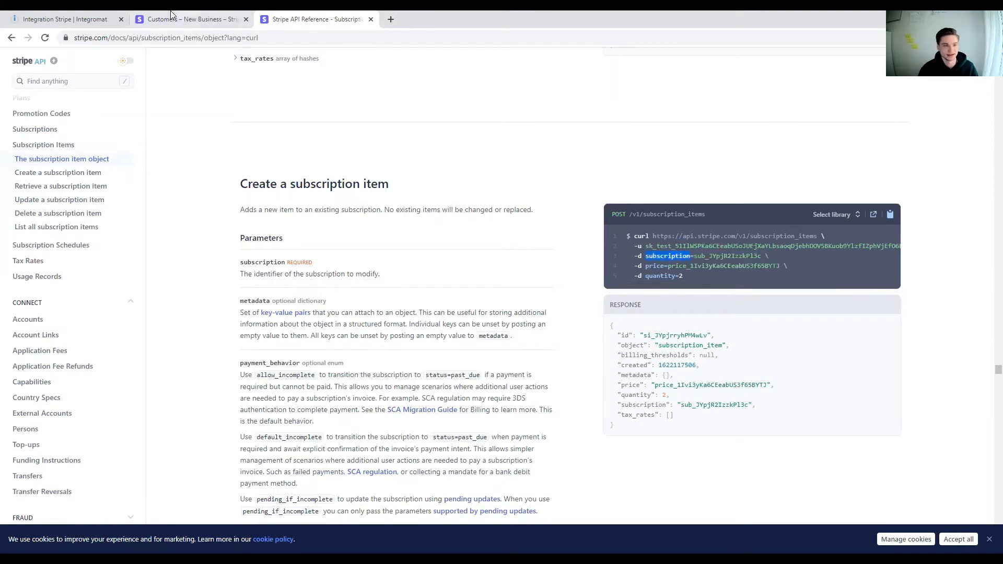
left_click(104, 19)
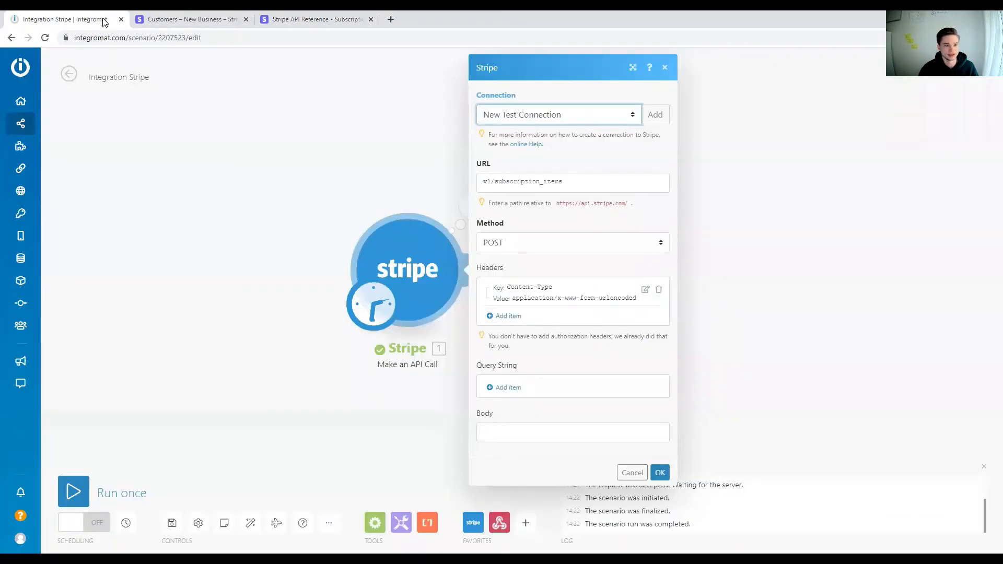
left_click(575, 434)
key("ctrl+v")
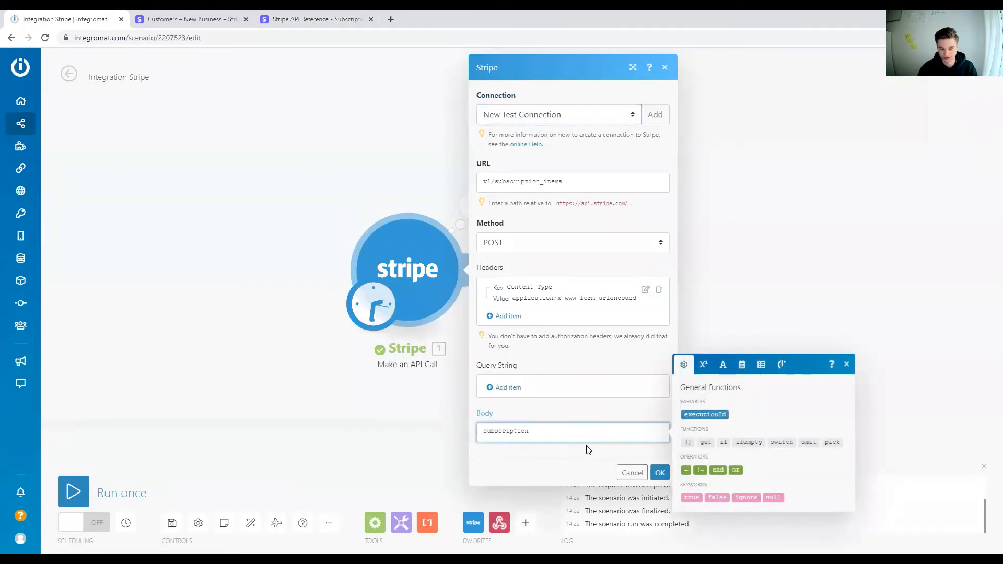
type("=")
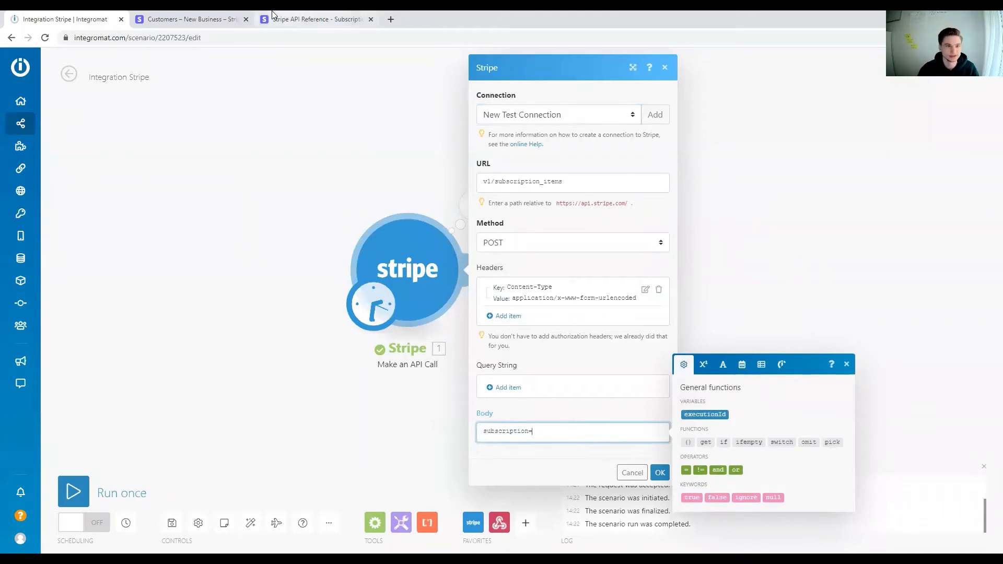
Step: Examine the sample subscription ID in the Stripe API reference's request for creating a subscription item
left_click(305, 19)
left_click(701, 255)
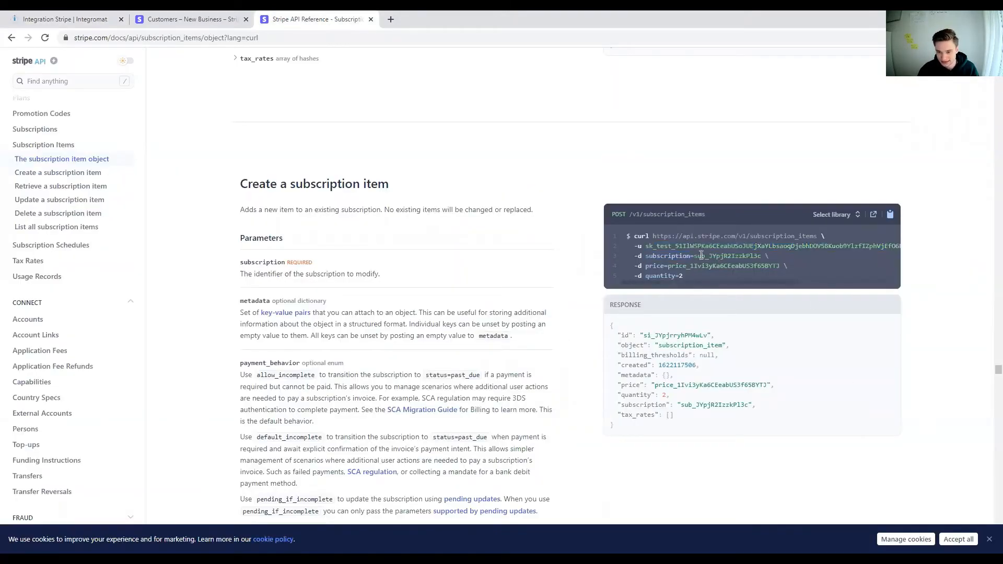
left_click_drag(695, 255, 759, 253)
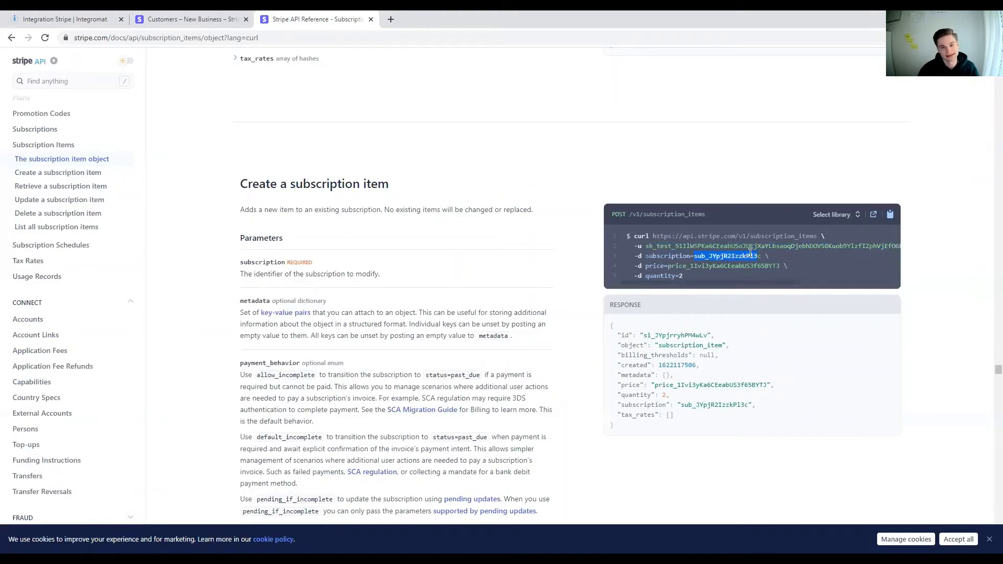
Step: Open the customer's active Table subscription in the Stripe dashboard and copy its ID into the API call module's Body after "subscription="
left_click(175, 16)
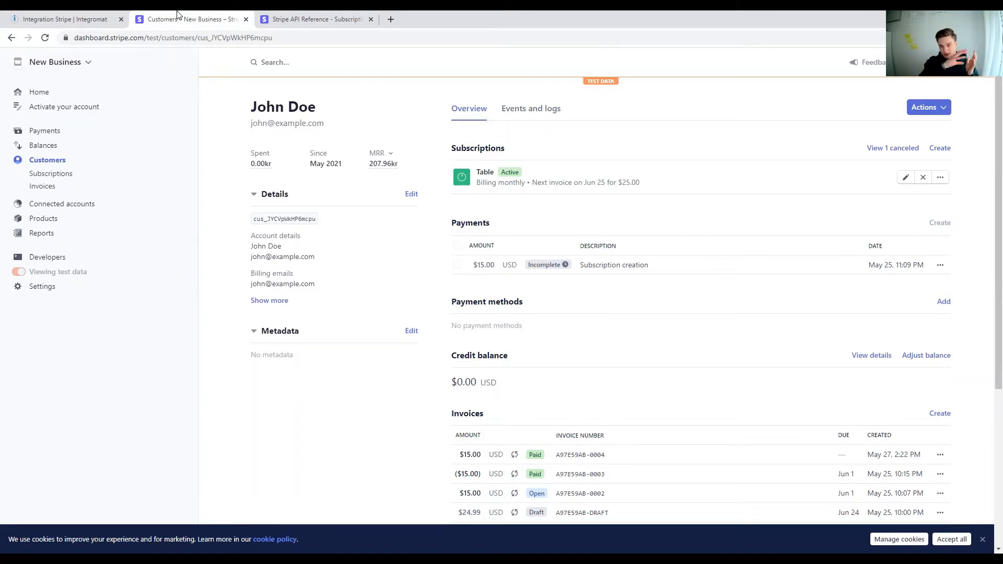
left_click(556, 183)
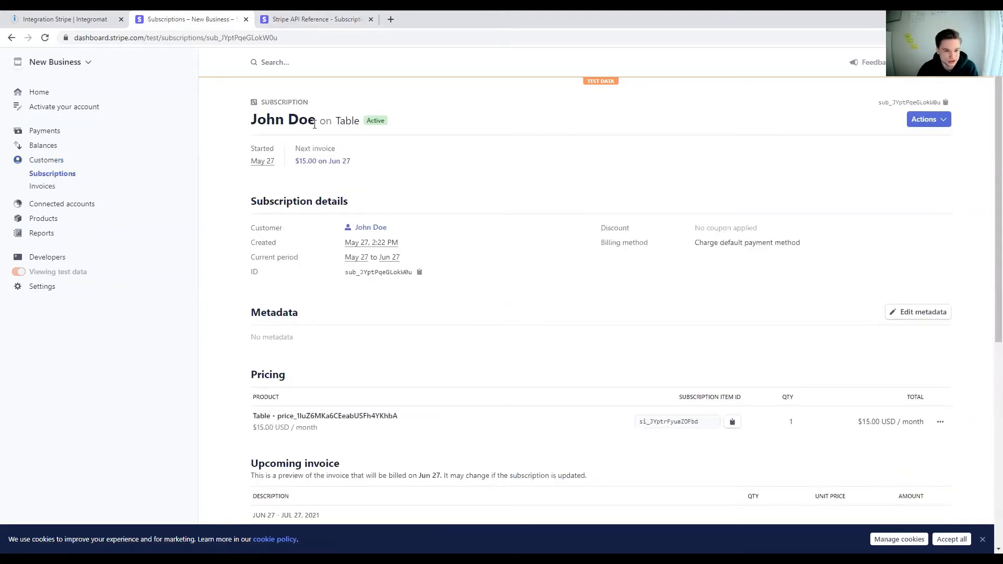
left_click_drag(310, 122, 388, 122)
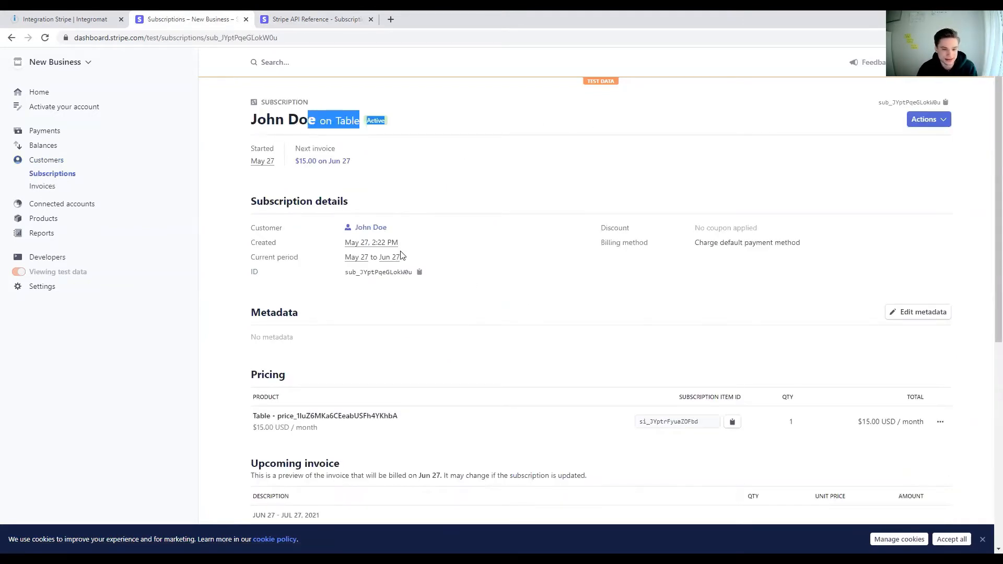
left_click_drag(357, 272, 409, 272)
left_click(419, 273)
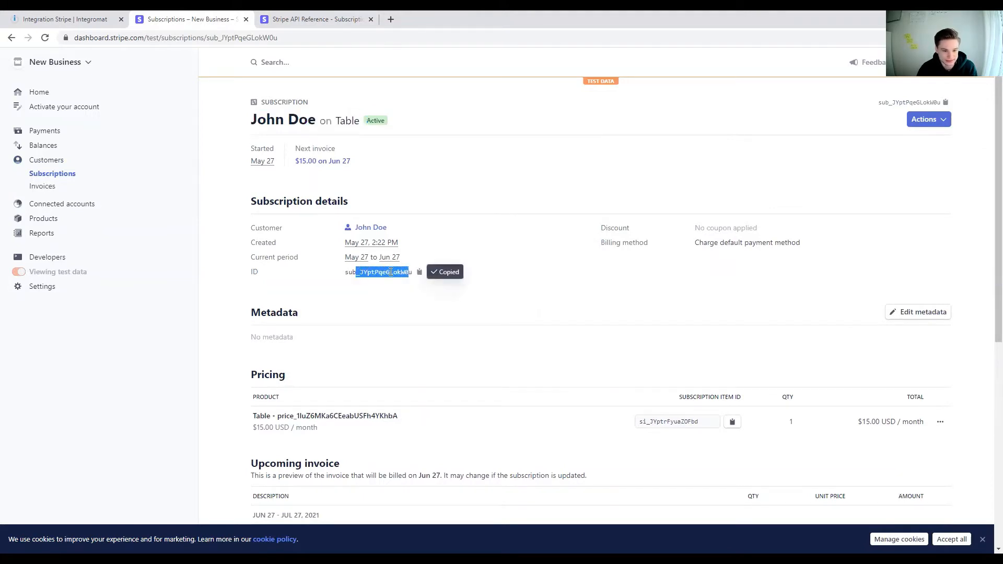
left_click(357, 272)
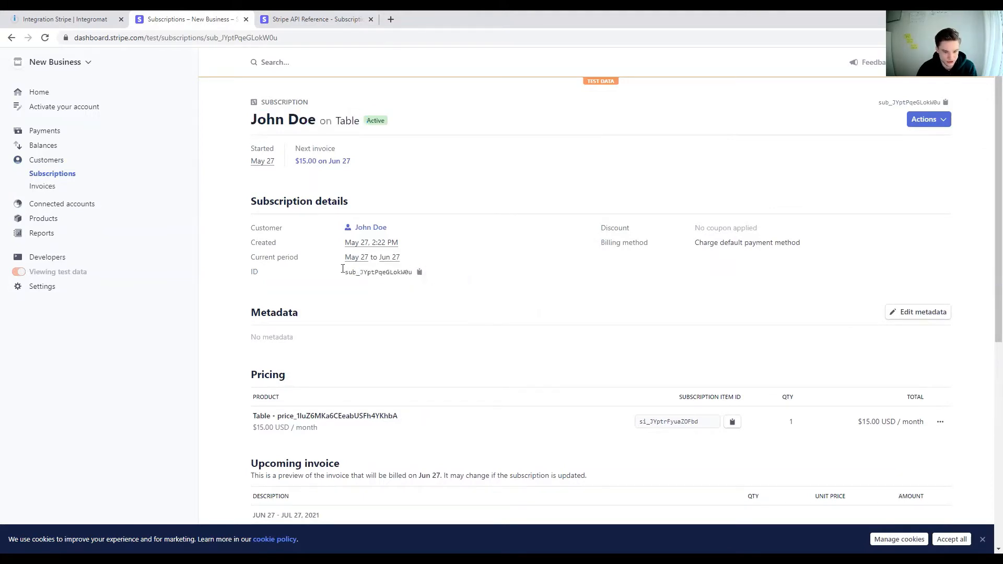
left_click(420, 273)
left_click(63, 19)
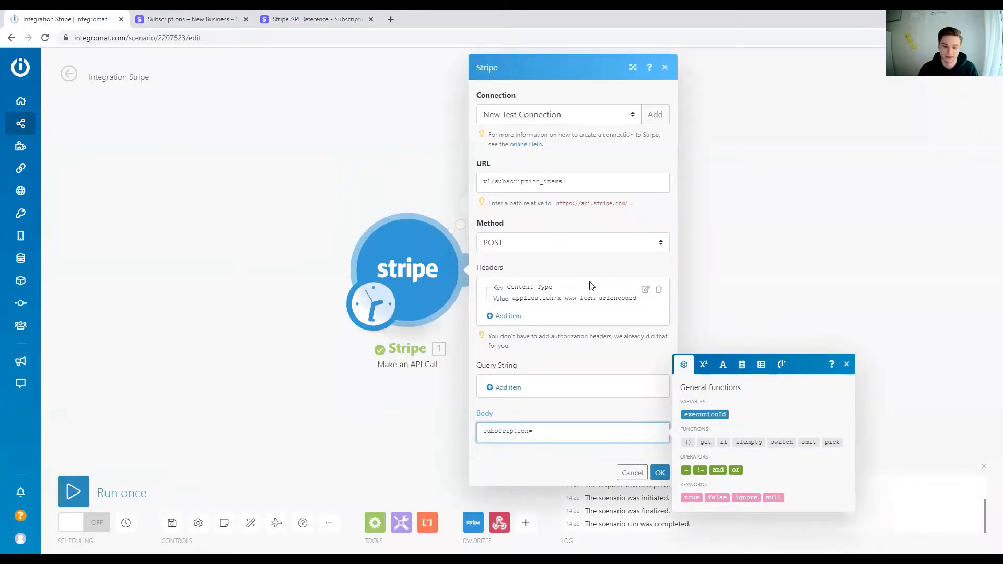
key("ctrl+v")
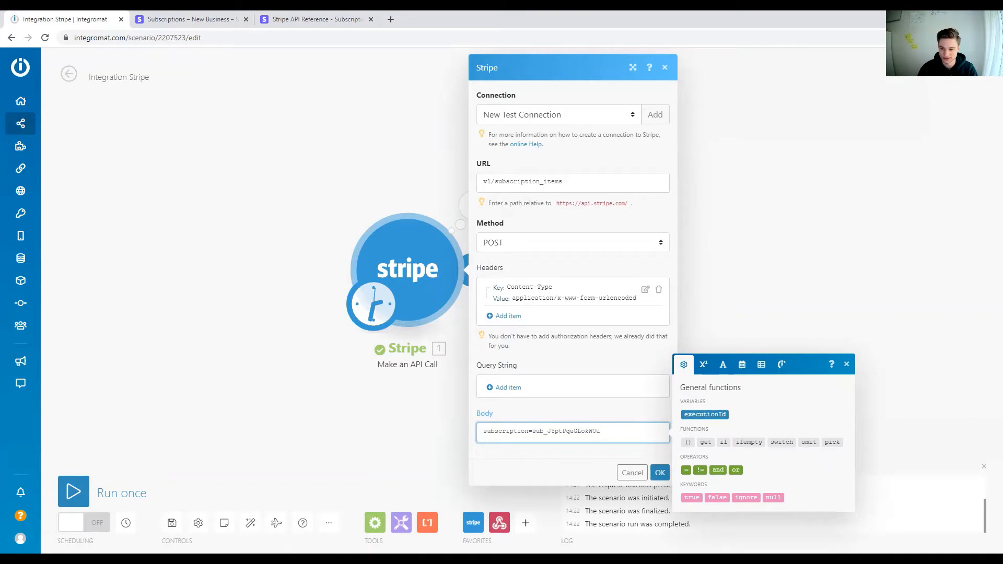
Step: Append the parameter separator & after the subscription ID in the API call module's Body
key("alt+Tab")
left_click(624, 430)
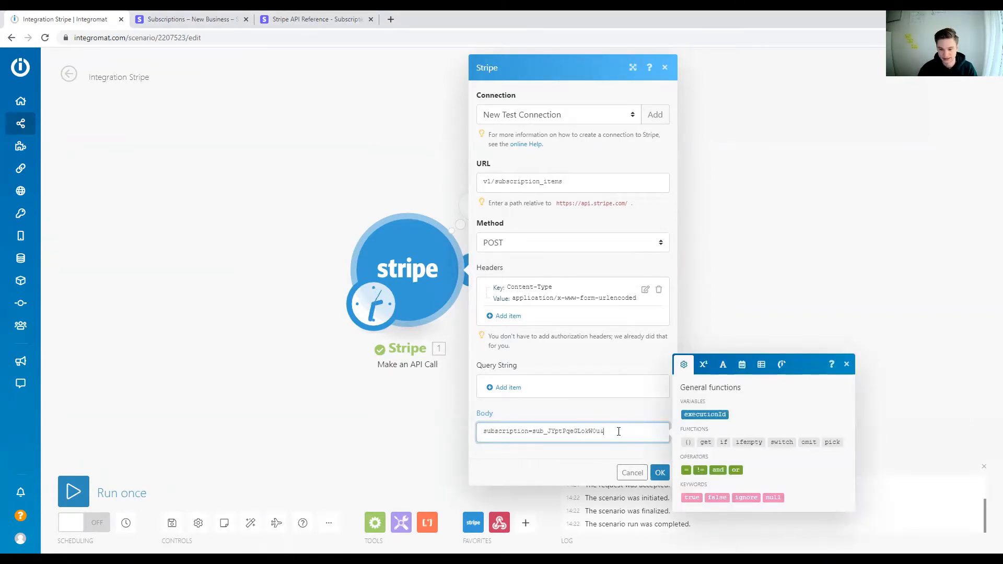
left_click(314, 19)
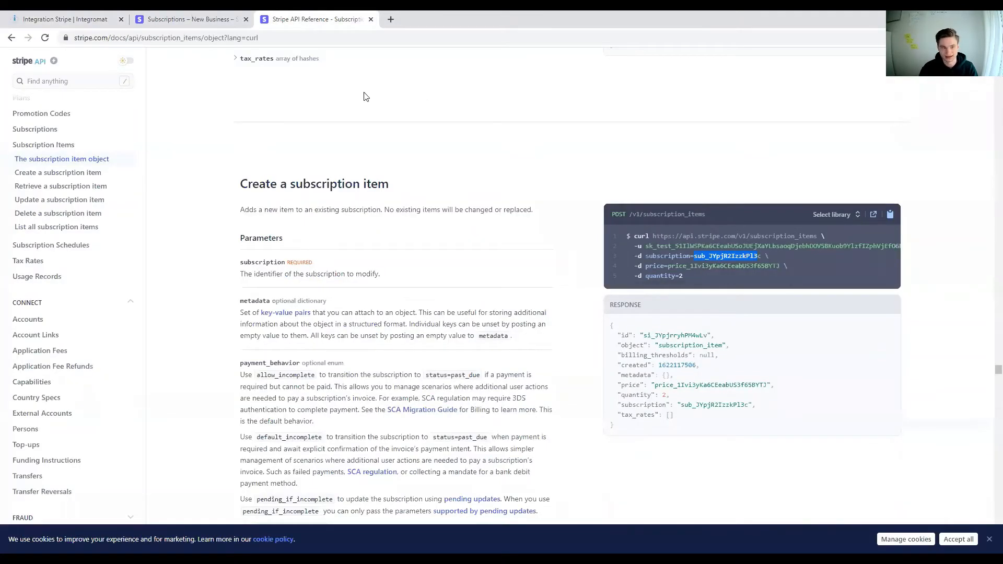
left_click(65, 19)
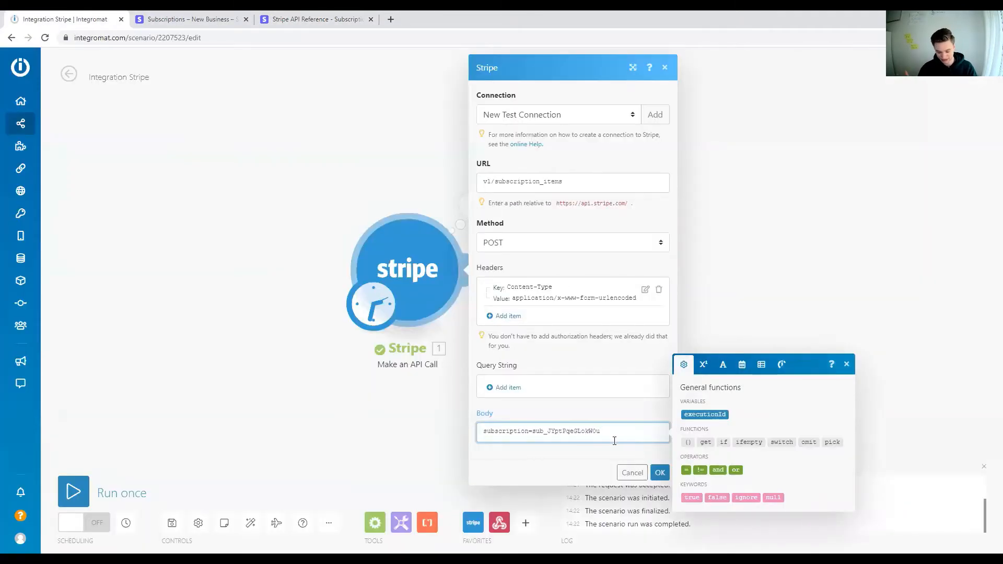
key("ctrl+plus")
key("ctrl+plus")
key("ctrl+plus")
key("ctrl+plus")
scroll(678, 451, "down", 5)
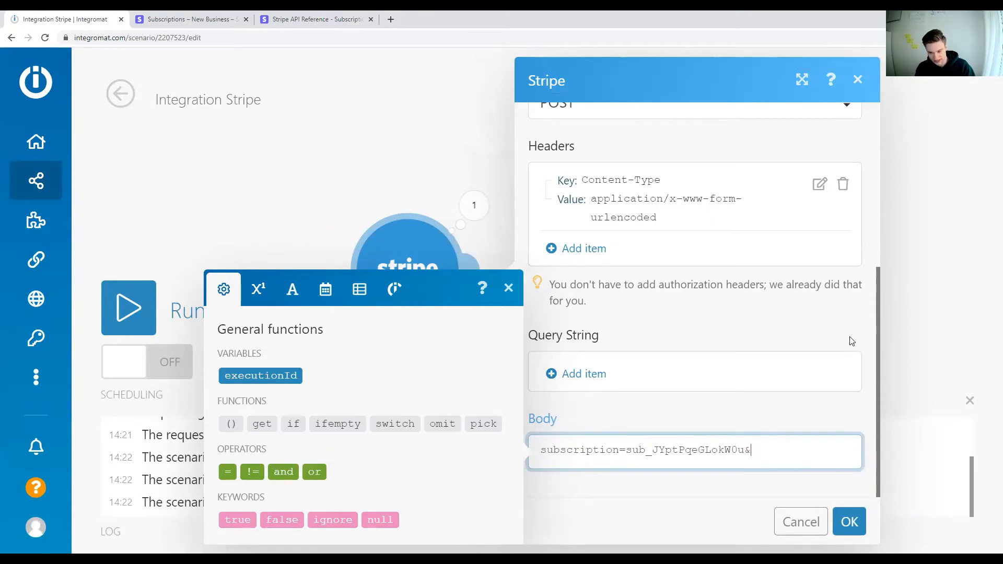
Step: Copy the parameter name "price=" from the Stripe API reference's example request into the API call module's Body after the & separator
left_click(321, 18)
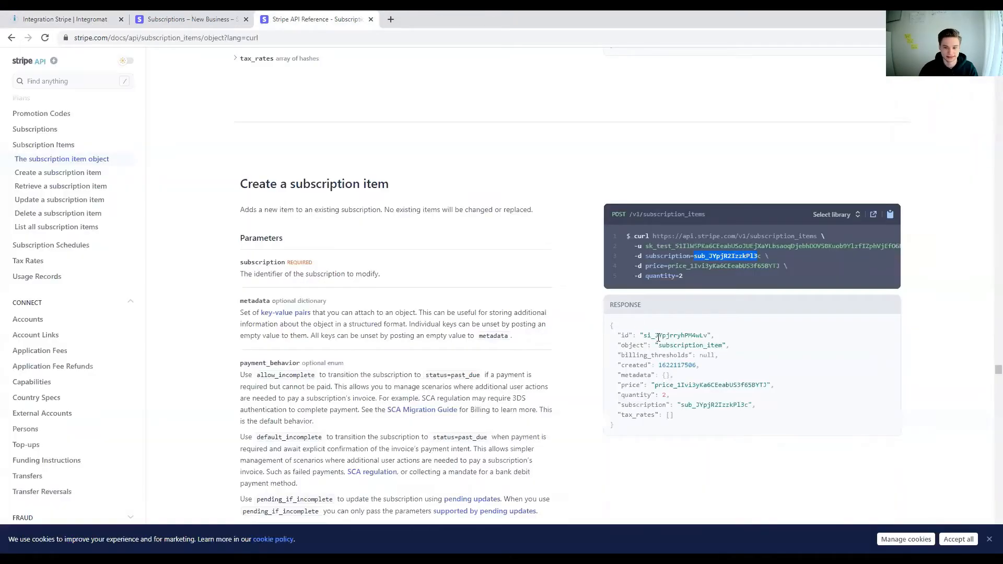
double_click(663, 267)
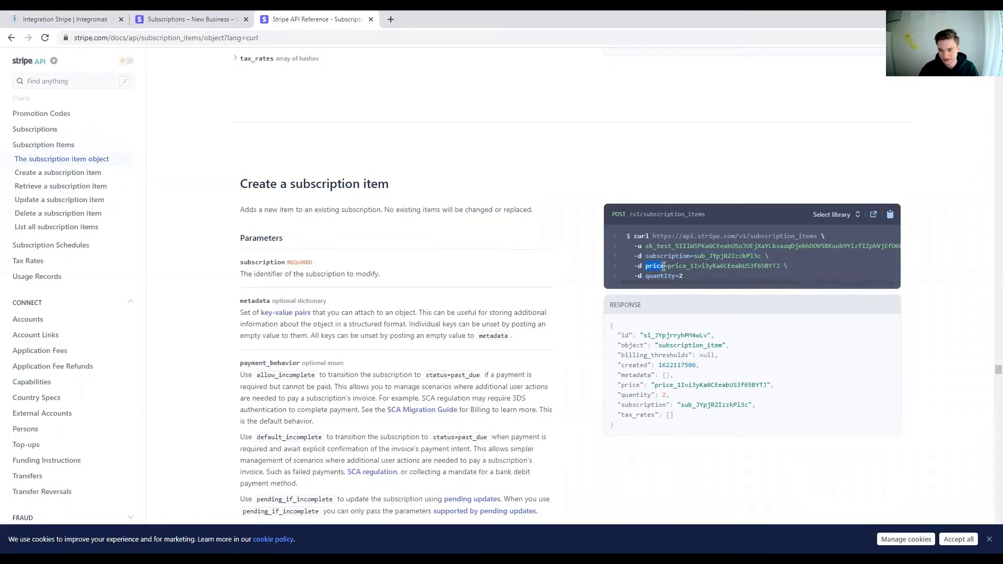
left_click_drag(668, 267, 651, 267)
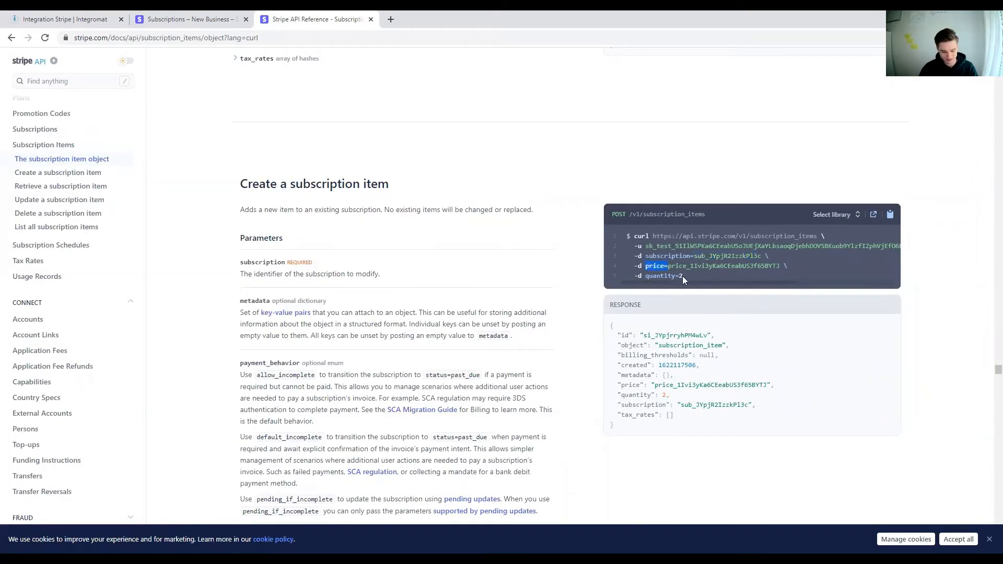
left_click(126, 13)
key("ctrl+v")
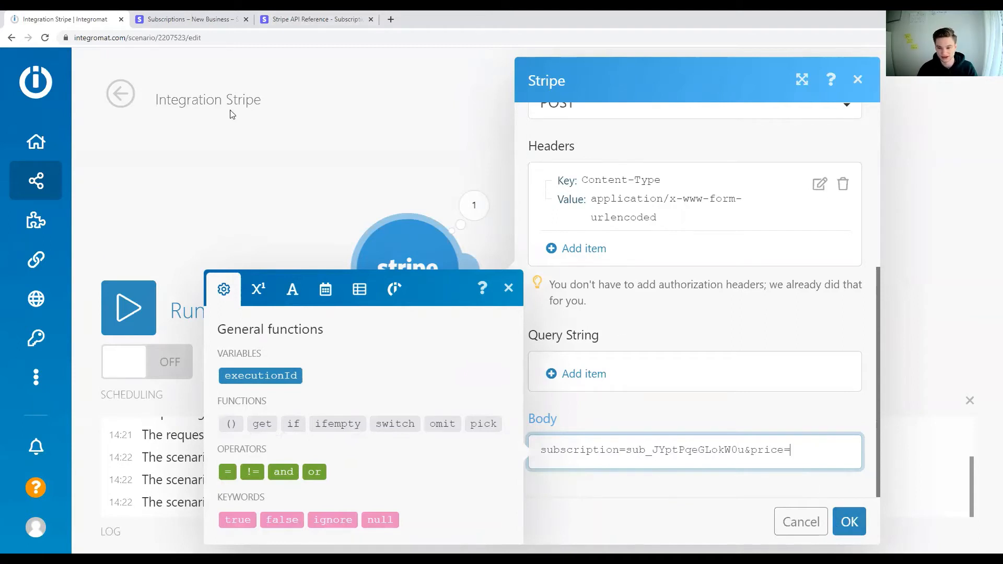
Step: Check in the Stripe dashboard's product list and customer record which product the customer is already subscribed to
left_click(149, 19)
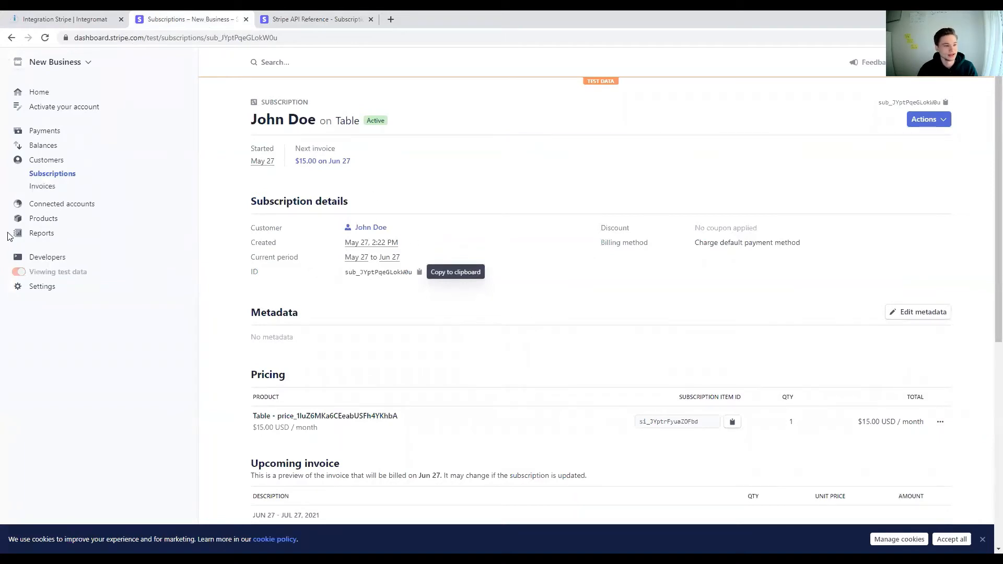
left_click(41, 218)
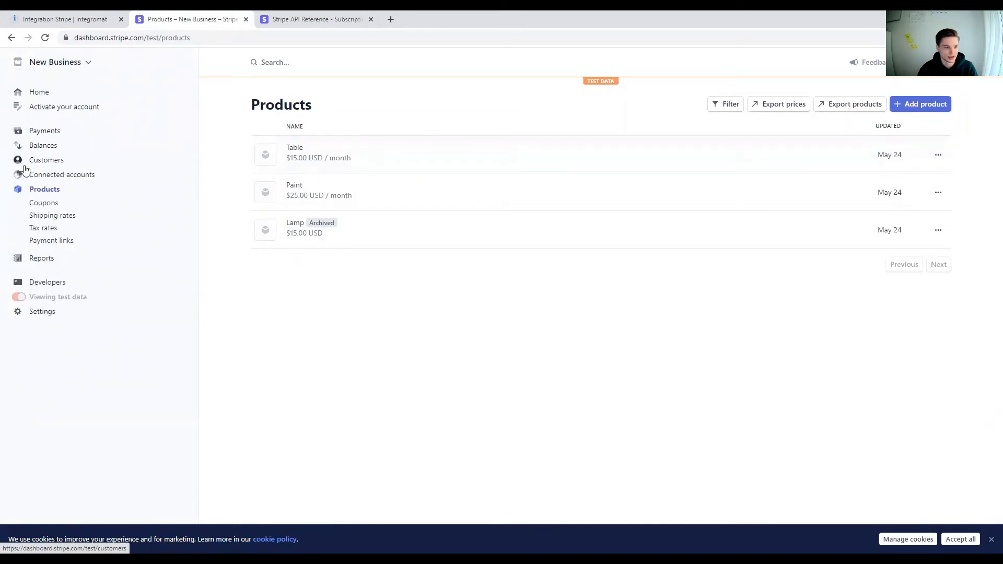
left_click(41, 160)
left_click(349, 181)
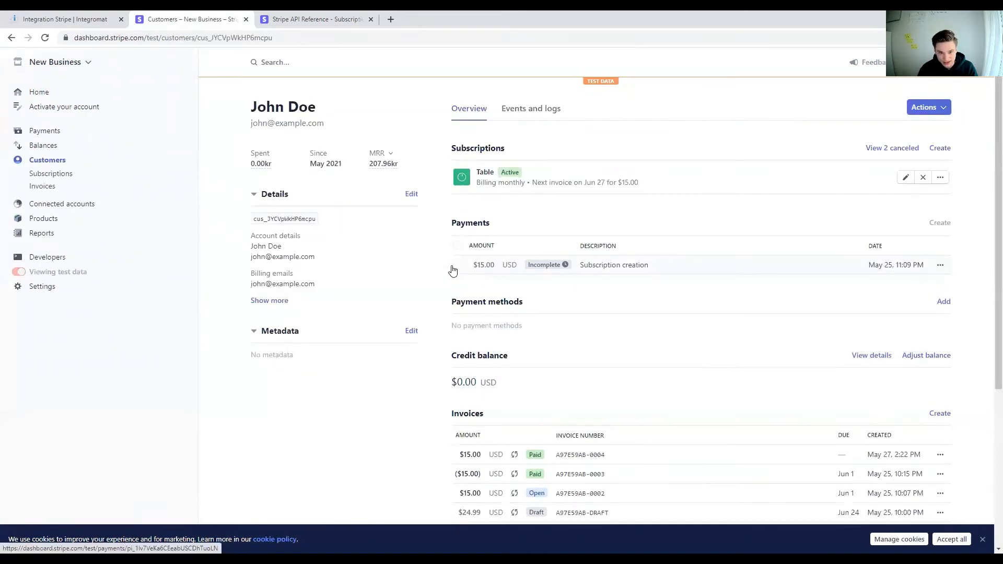
Step: Copy the API ID of the Paint product's monthly price from the Stripe dashboard into the API call module's Body after "price="
left_click(43, 218)
left_click(289, 201)
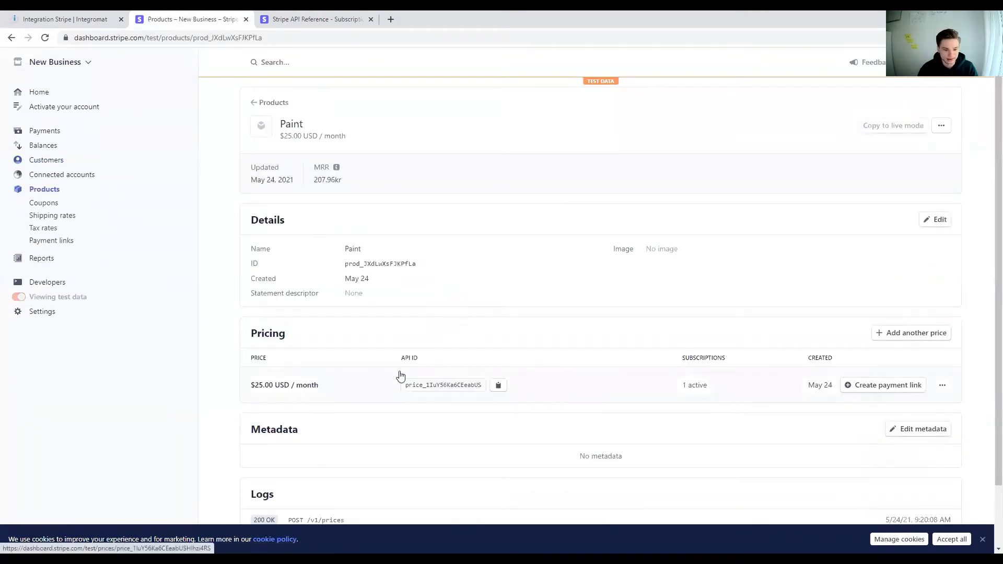
double_click(406, 359)
left_click_drag(426, 361, 428, 362)
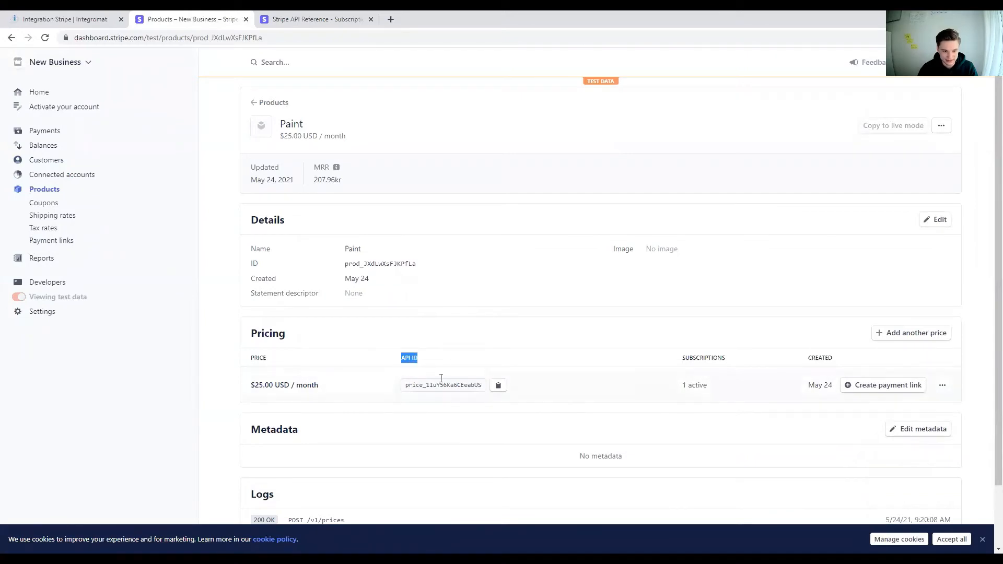
left_click(498, 385)
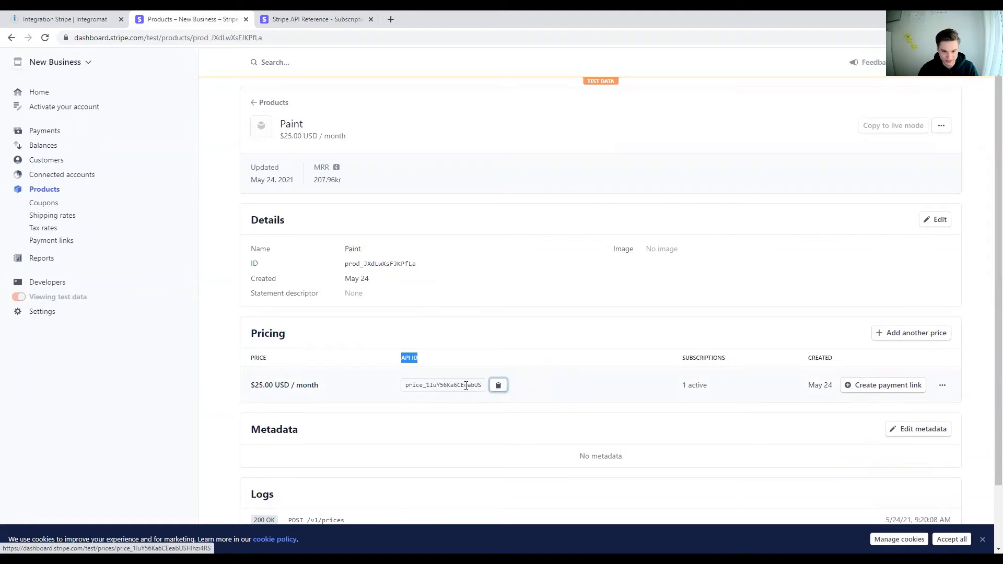
left_click(32, 19)
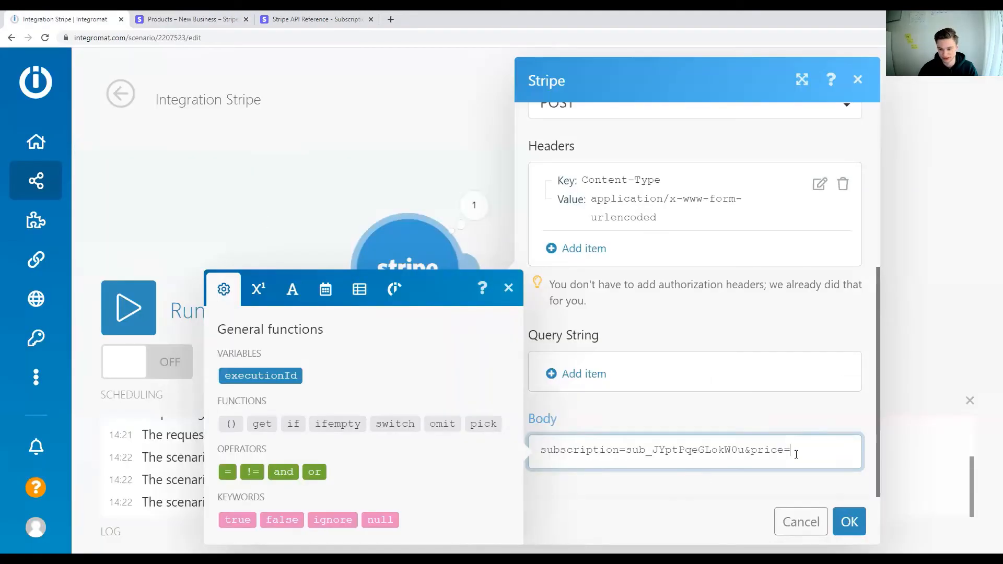
key("ctrl+v")
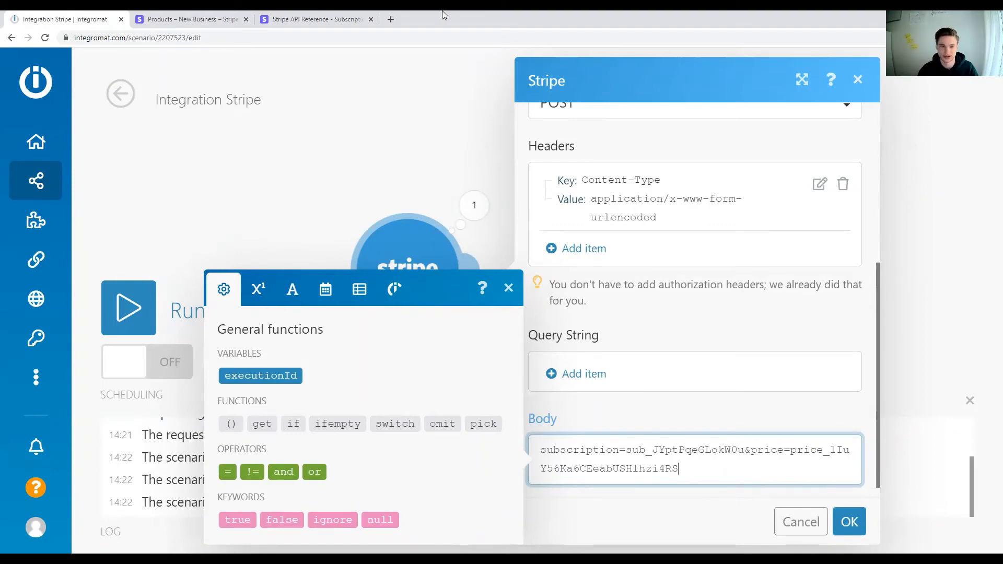
Step: Append &quantity=1 to the API call module's Body, taking the parameter name quantity from the Stripe API reference's example request
left_click(326, 19)
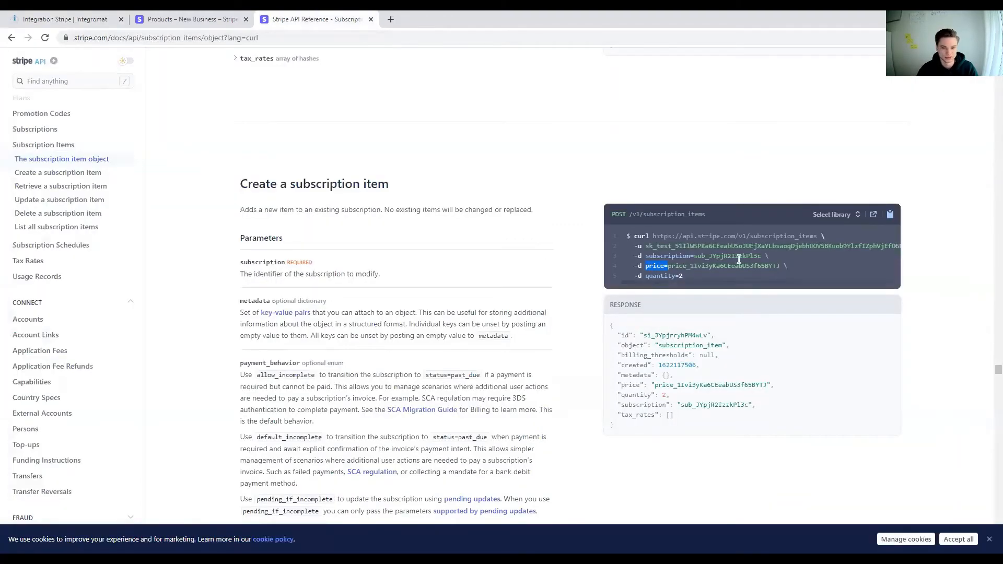
double_click(663, 275)
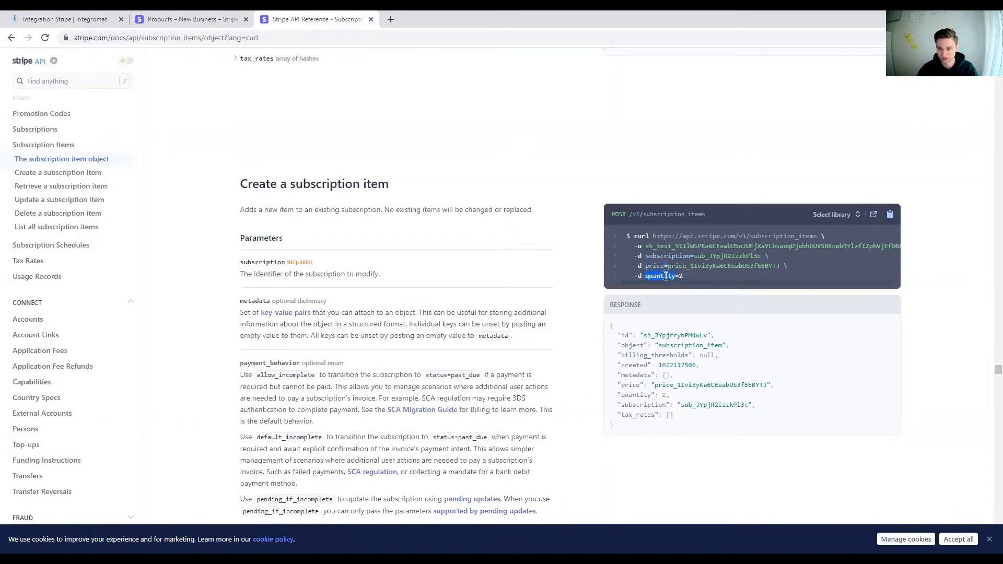
left_click(7, 16)
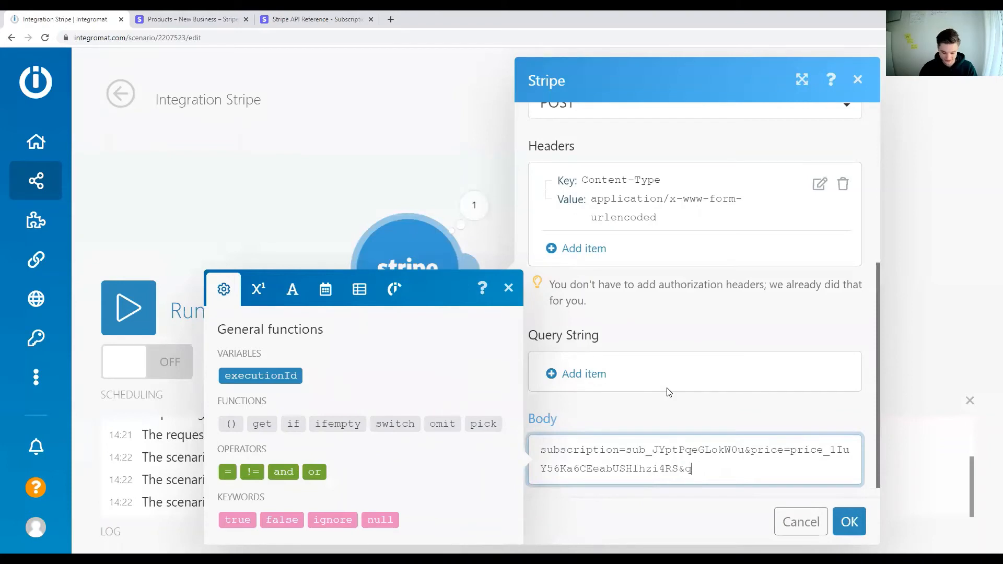
type("=1")
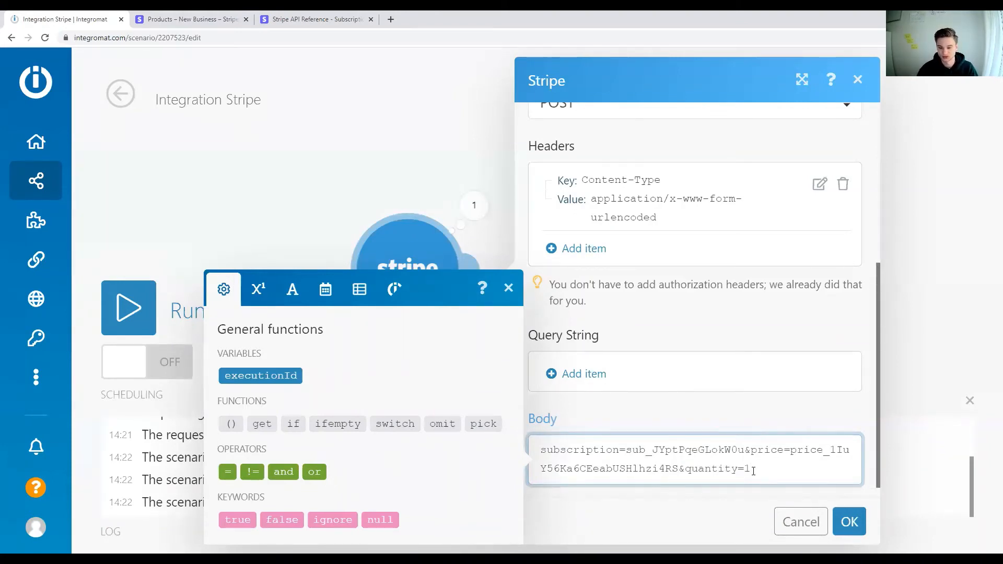
Step: Review the subscription, price and quantity parameters in the API call module's Body and the endpoint path in its URL
left_click_drag(751, 469, 706, 468)
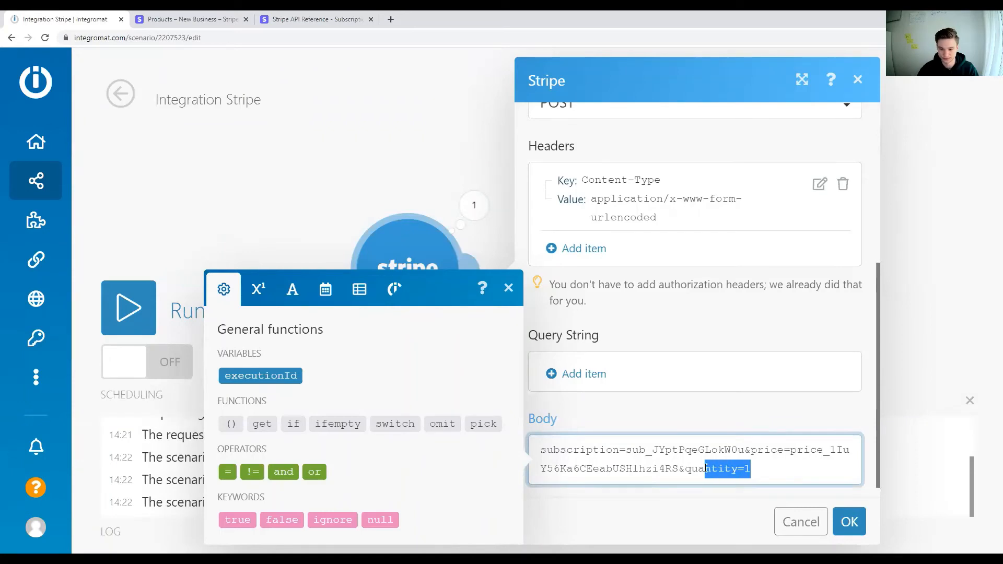
left_click(597, 453)
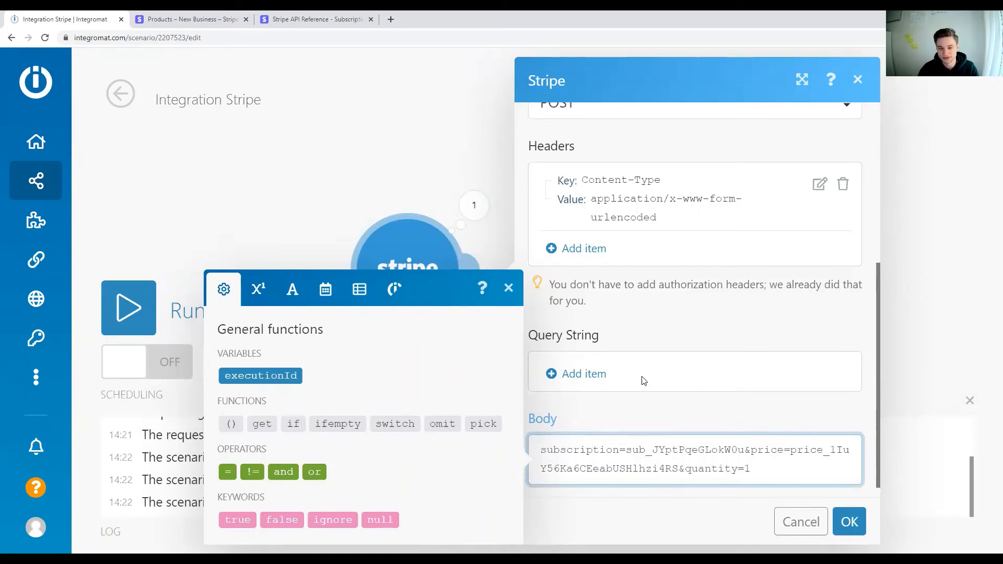
key("ctrl+minus")
key("ctrl+minus")
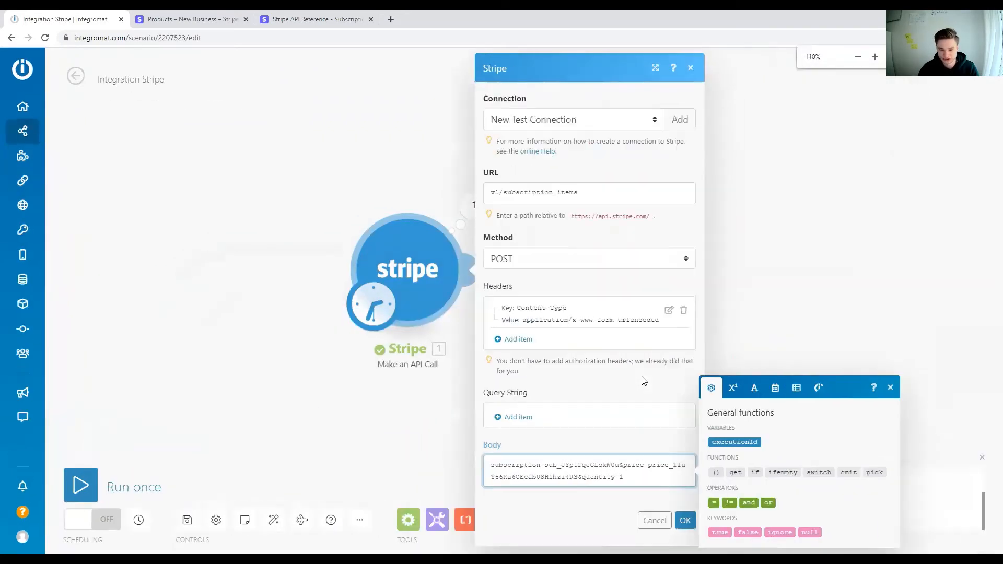
double_click(531, 465)
double_click(578, 465)
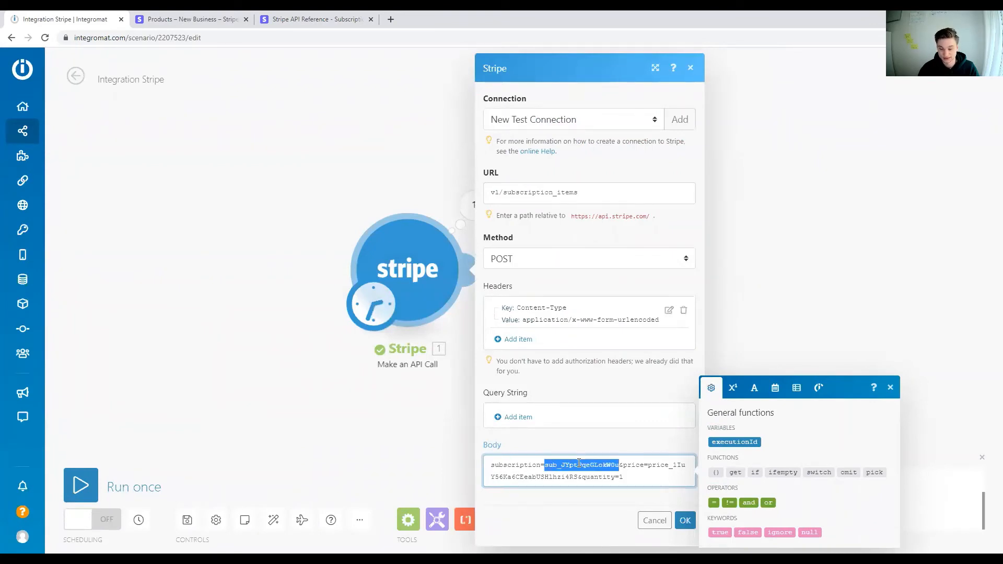
double_click(641, 464)
double_click(657, 465)
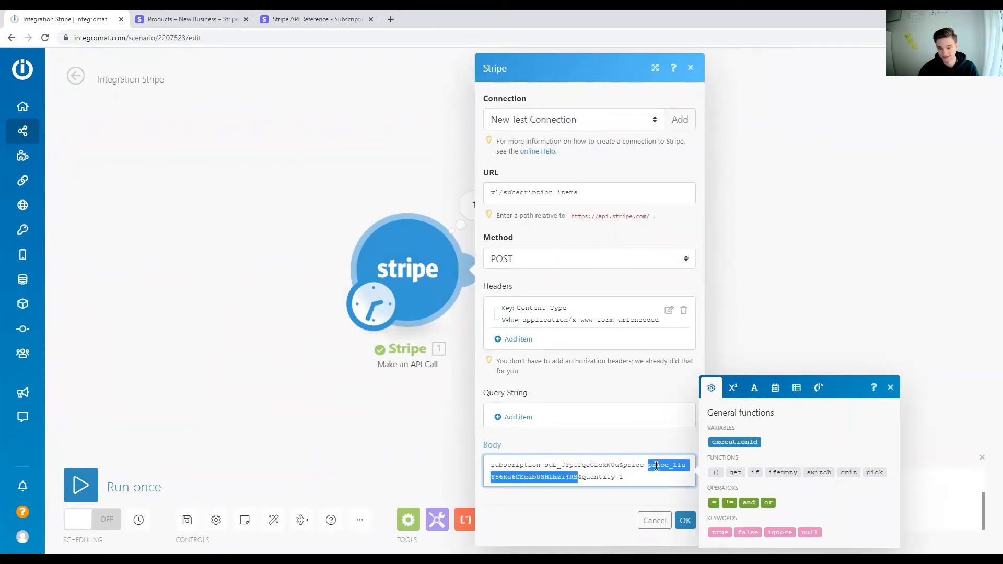
double_click(587, 475)
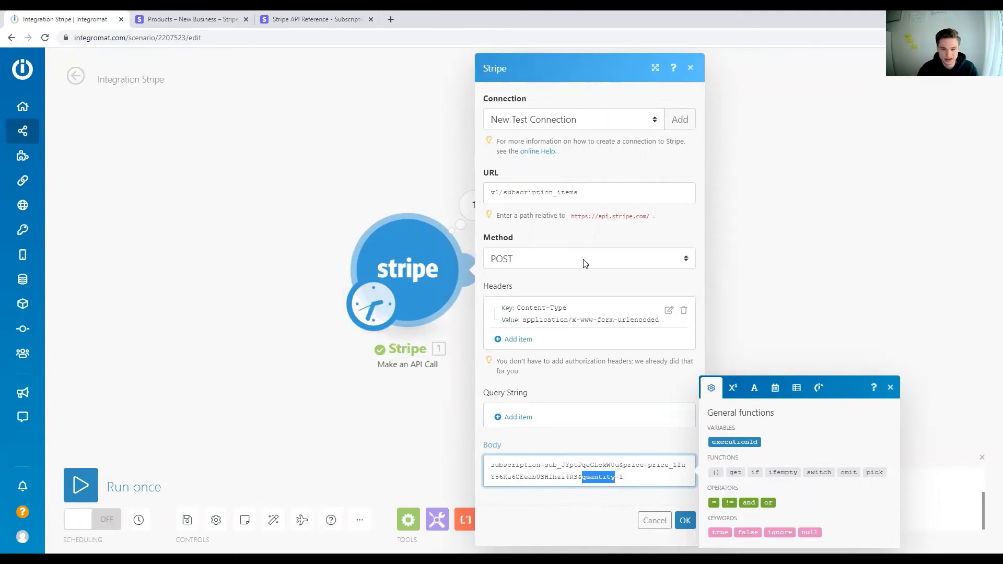
left_click(605, 199)
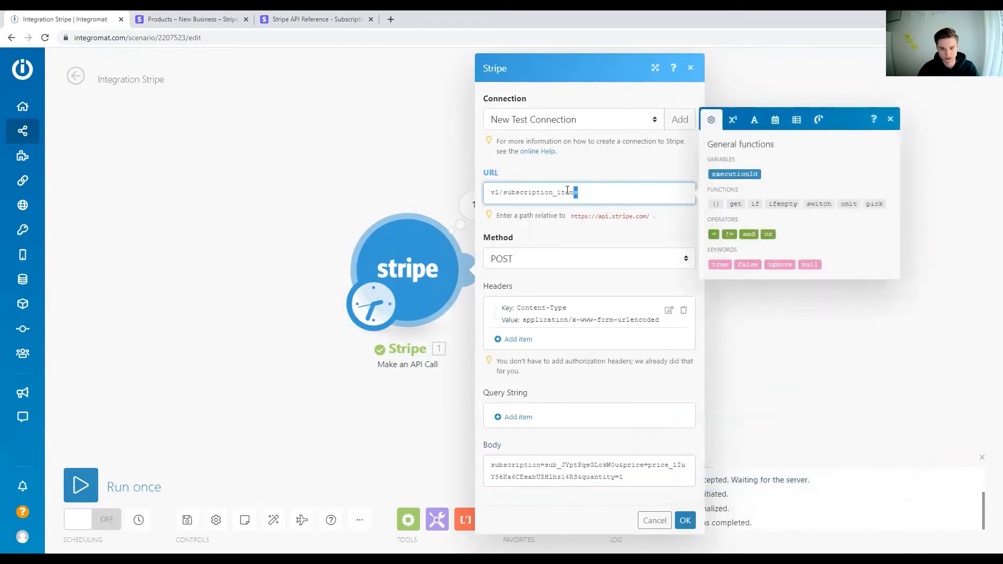
left_click_drag(578, 193, 483, 191)
left_click(596, 538)
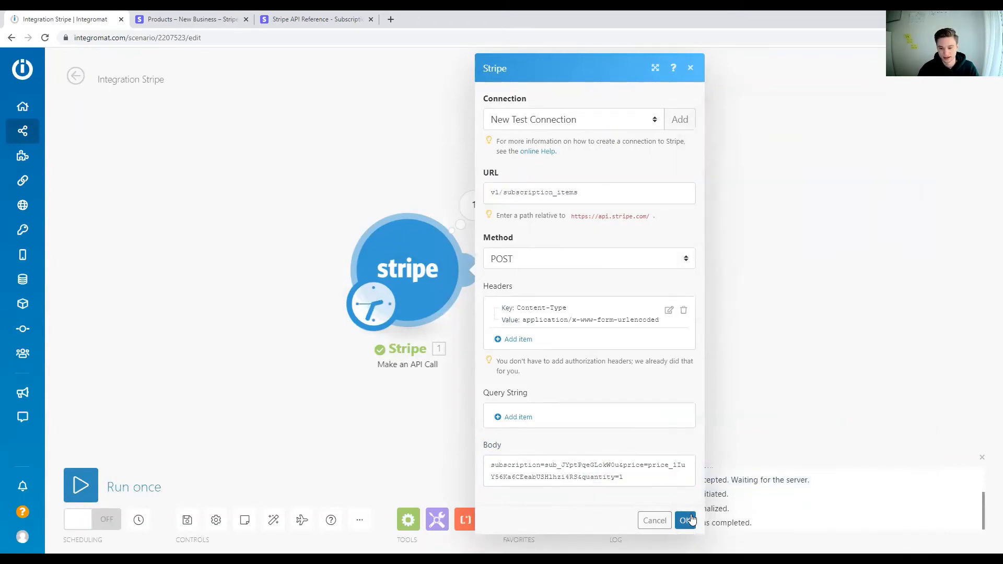
Step: Check the API reference's example request once more, then confirm the Stripe module's settings in Integromat and run the scenario once
left_click(288, 19)
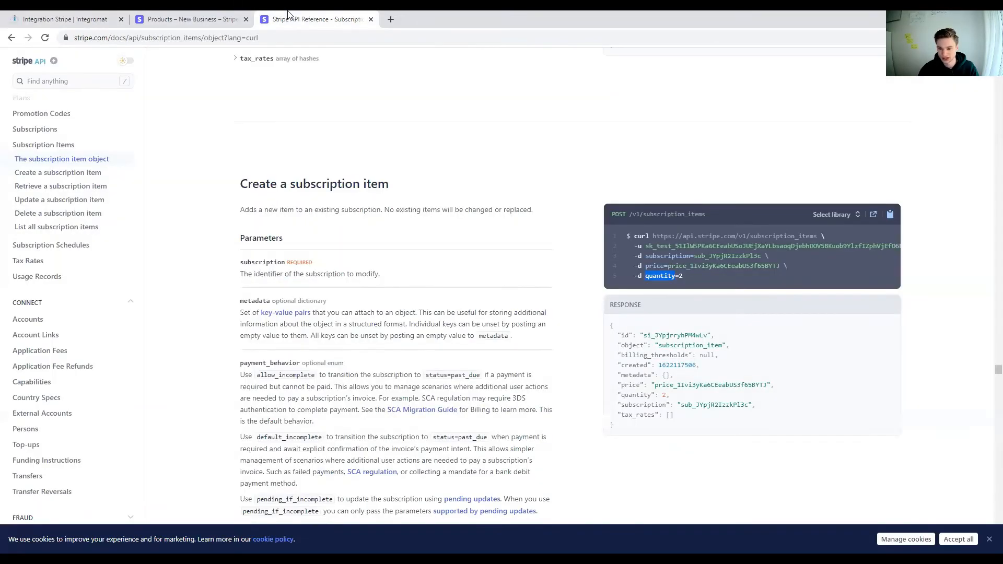
left_click(69, 17)
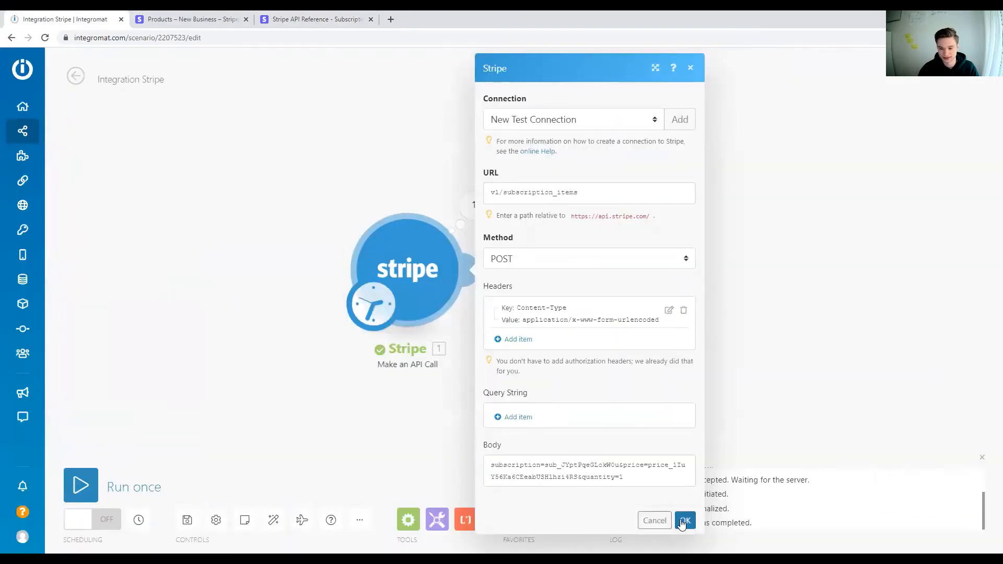
left_click(685, 521)
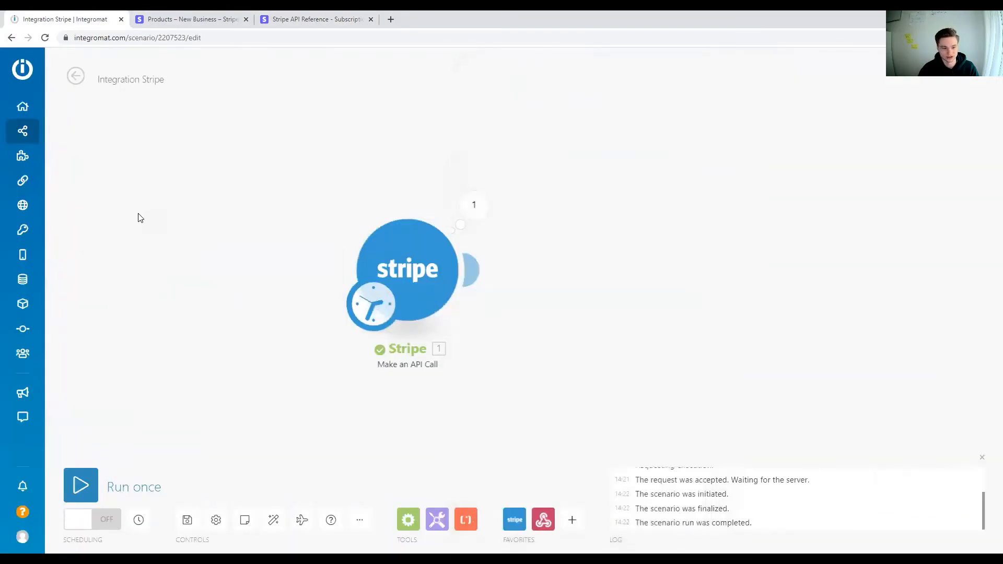
left_click(136, 487)
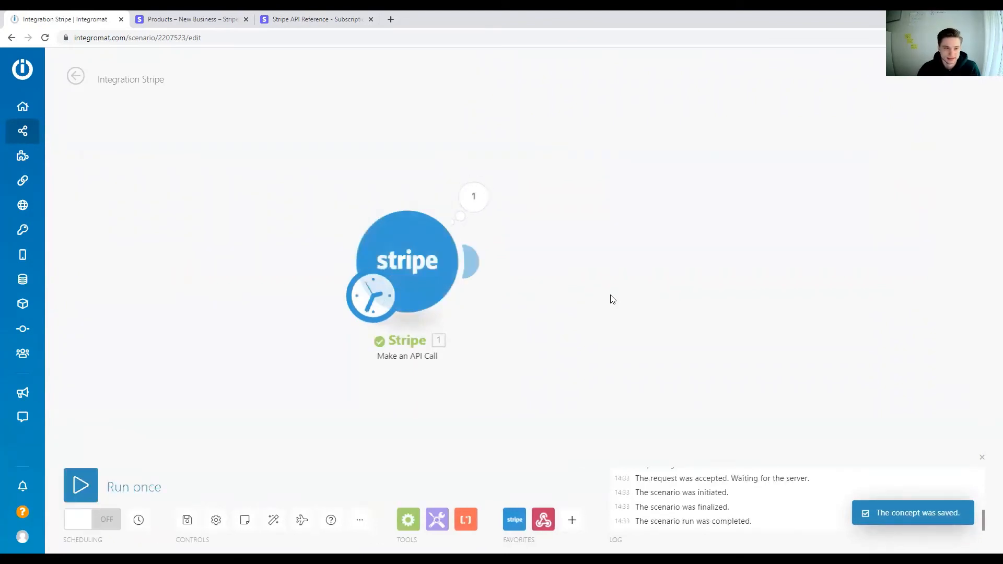
Step: Open the customer's active subscription in the Stripe dashboard and examine the products under Pricing and the upcoming invoice
left_click(214, 16)
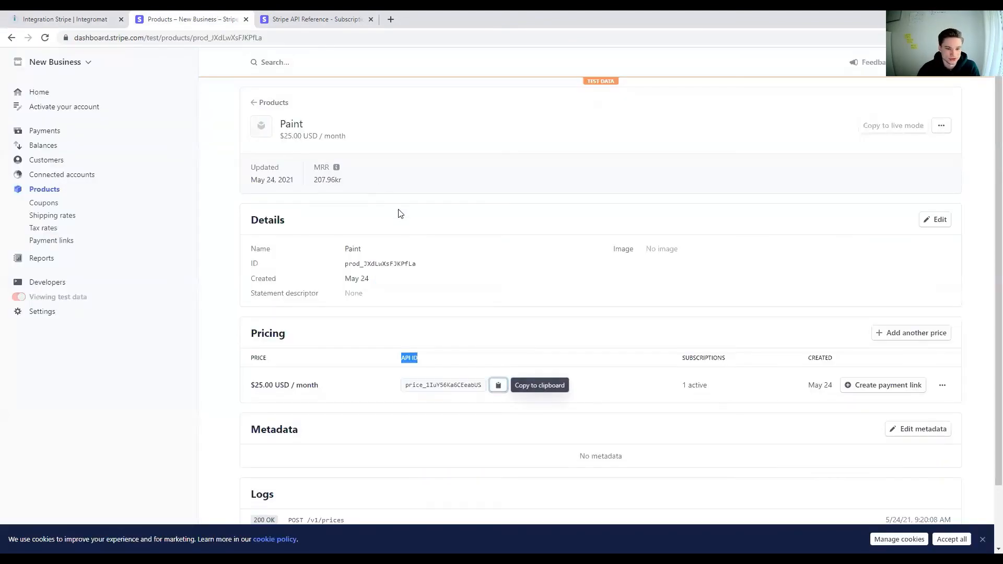
left_click(48, 160)
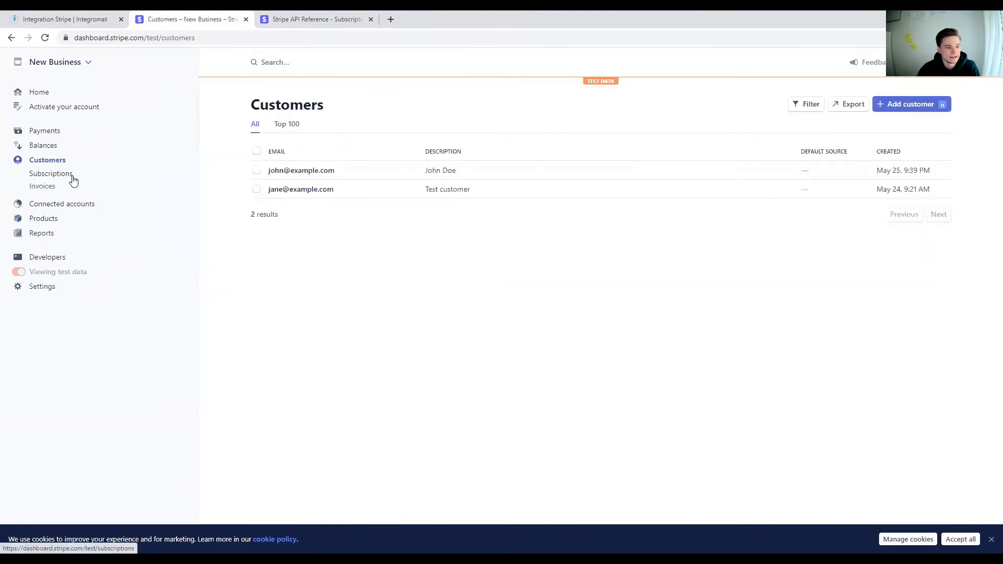
left_click(72, 177)
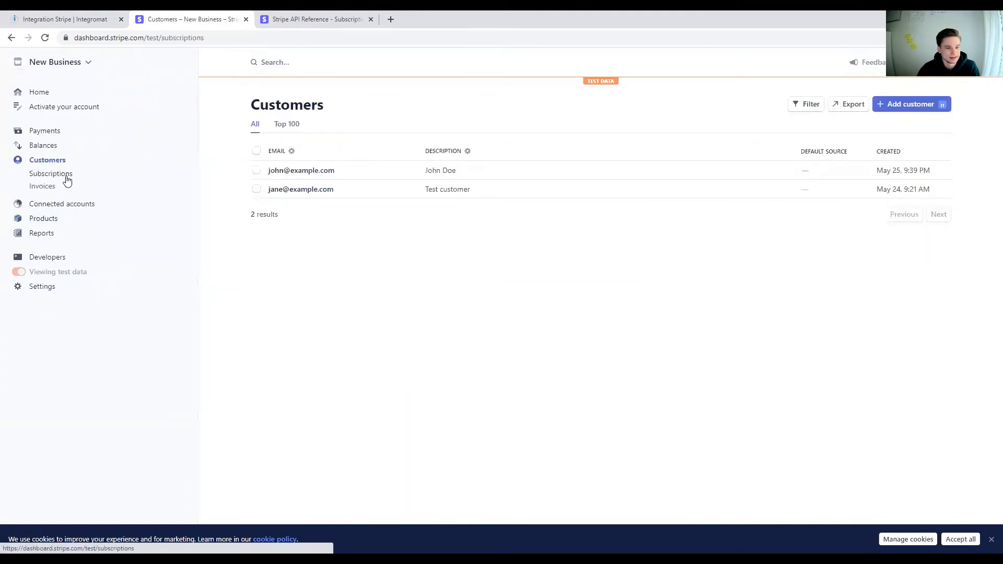
left_click(448, 172)
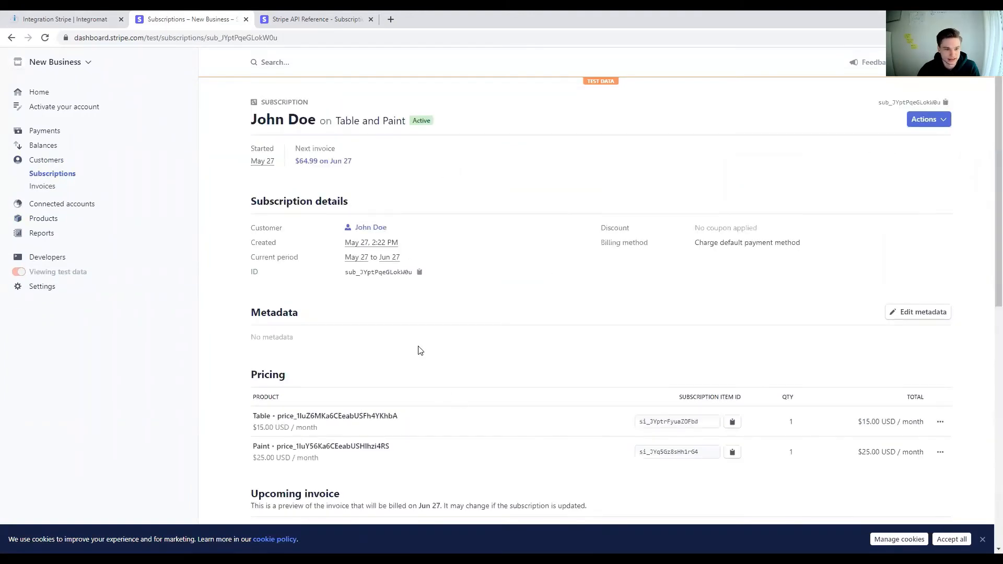
scroll(420, 351, "down", 2)
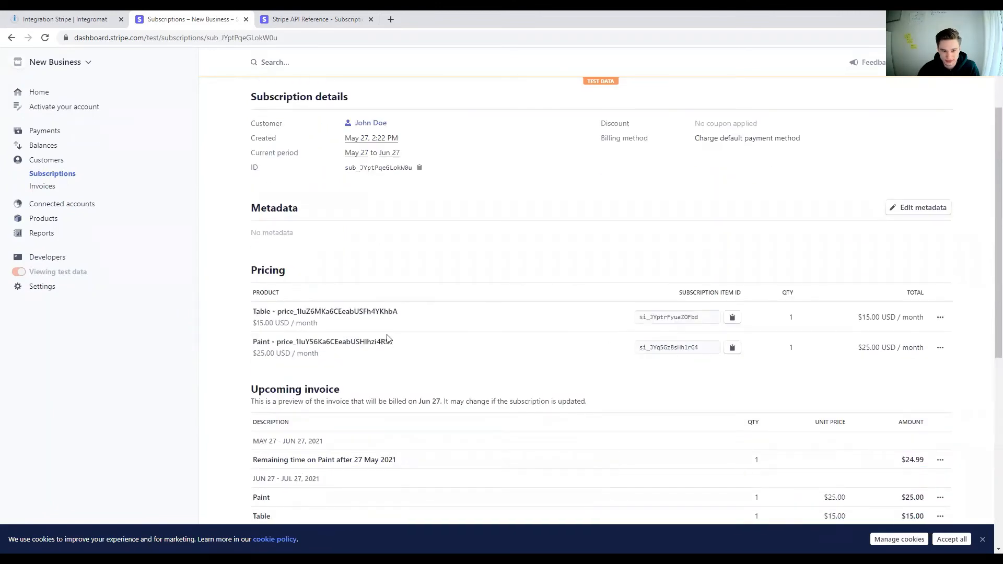
mouse_move(397, 345)
left_mouse_down()
mouse_move(251, 346)
mouse_move(419, 322)
left_mouse_up()
left_click(420, 322)
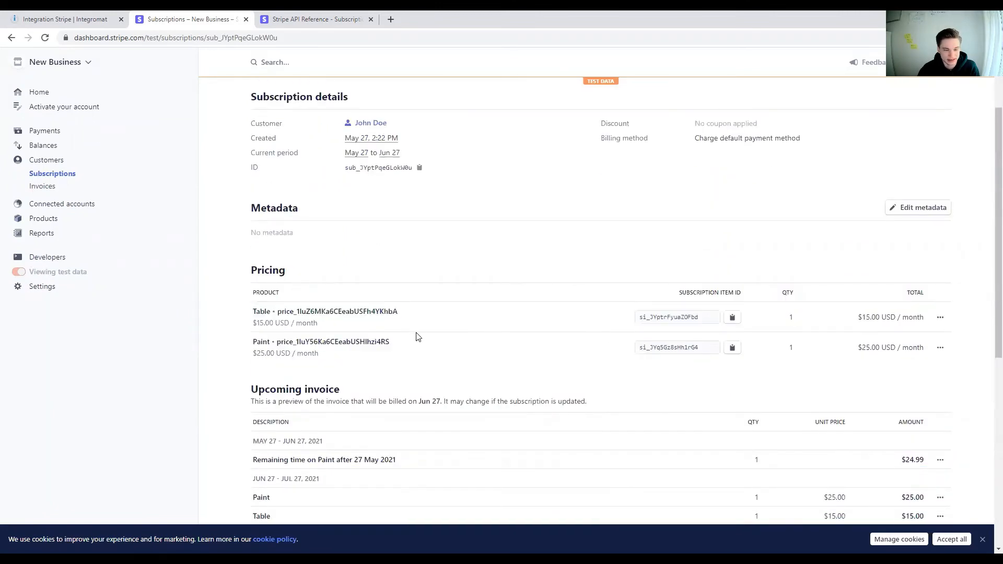
scroll(412, 361, "up", 2)
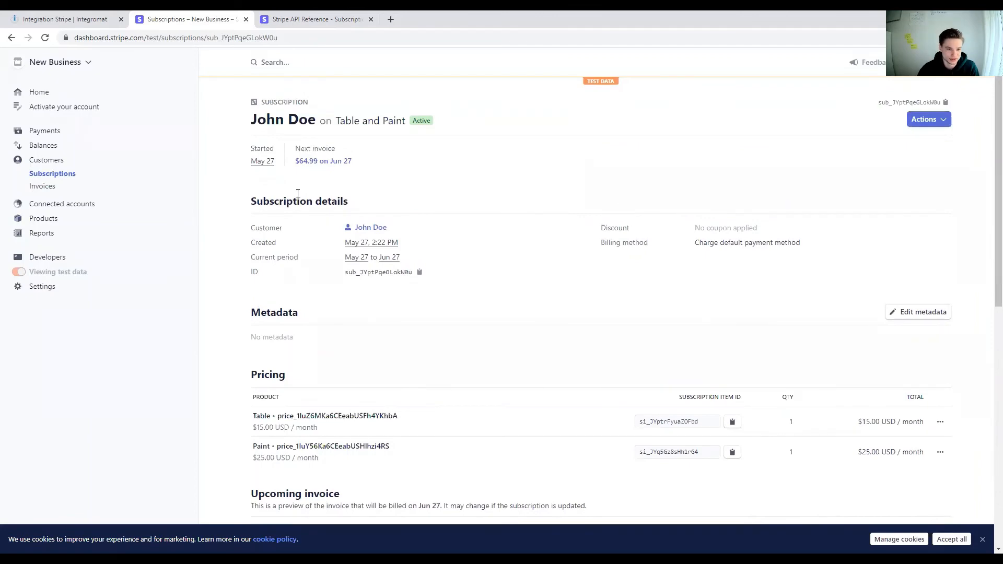
Step: Check the subscription's title for both product names and review the Table and Paint entries under Pricing
left_click_drag(308, 101, 247, 103)
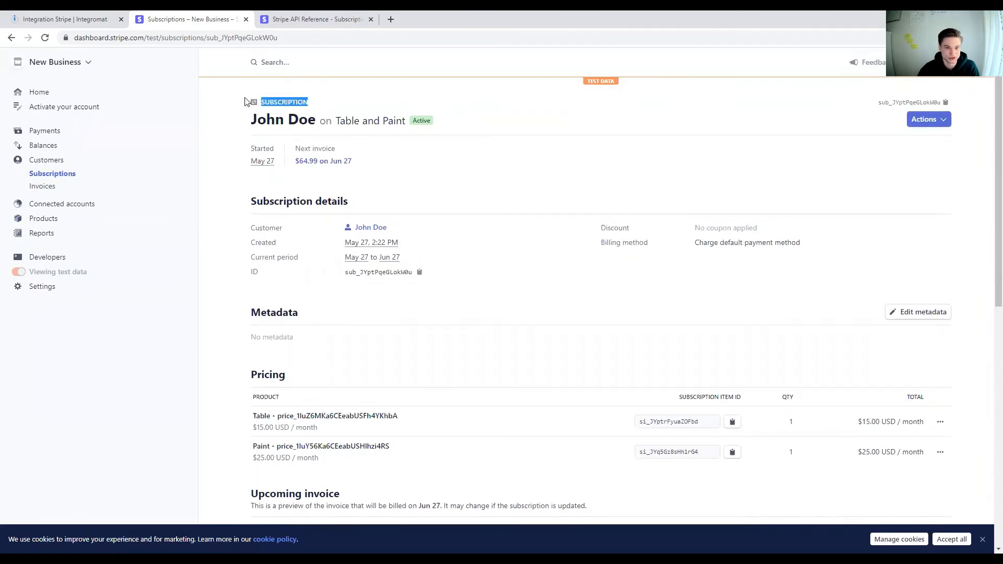
left_click_drag(402, 120, 344, 121)
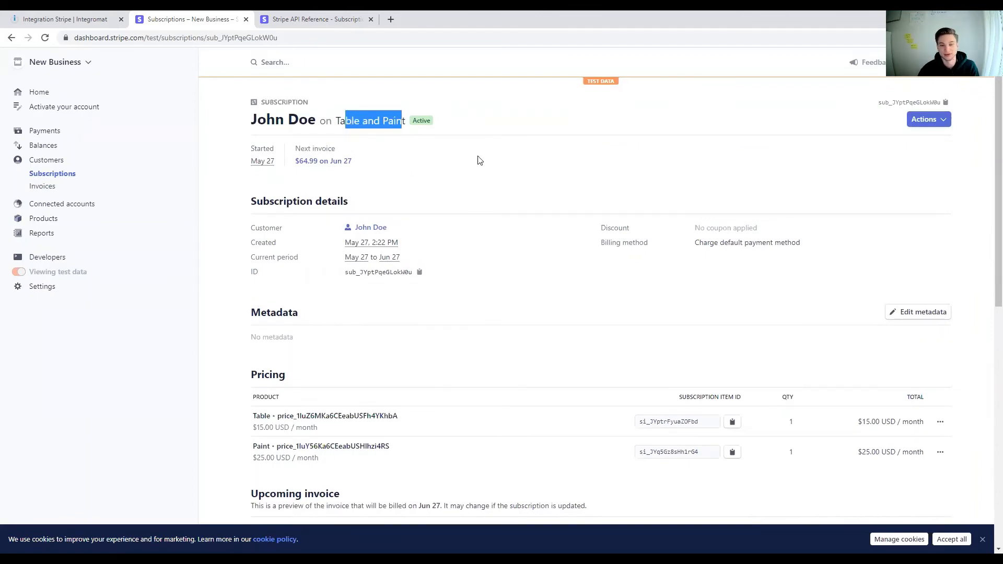
scroll(473, 221, "down", 5)
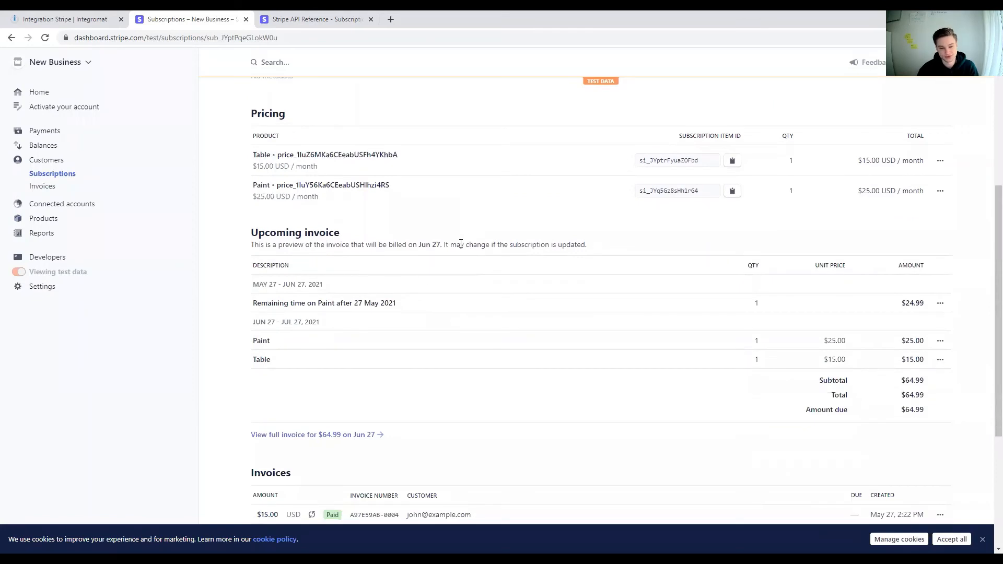
left_click_drag(424, 201, 254, 152)
left_click(430, 194)
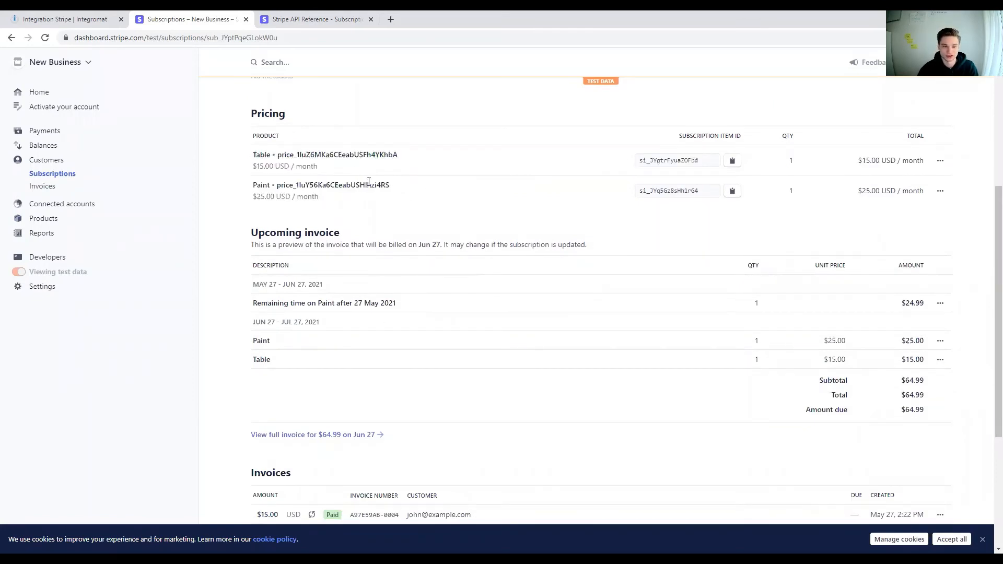
left_click_drag(406, 192, 239, 181)
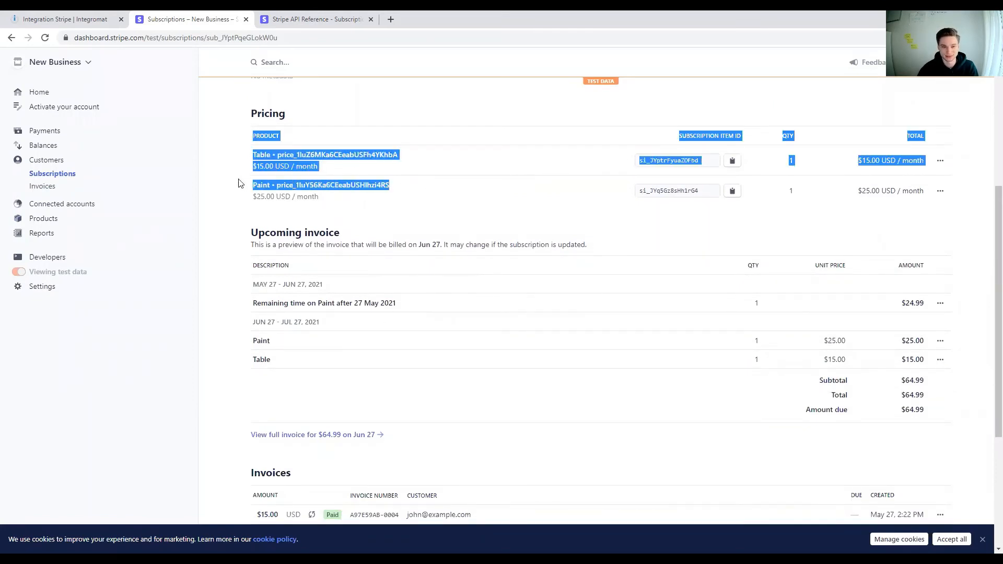
left_click(414, 223)
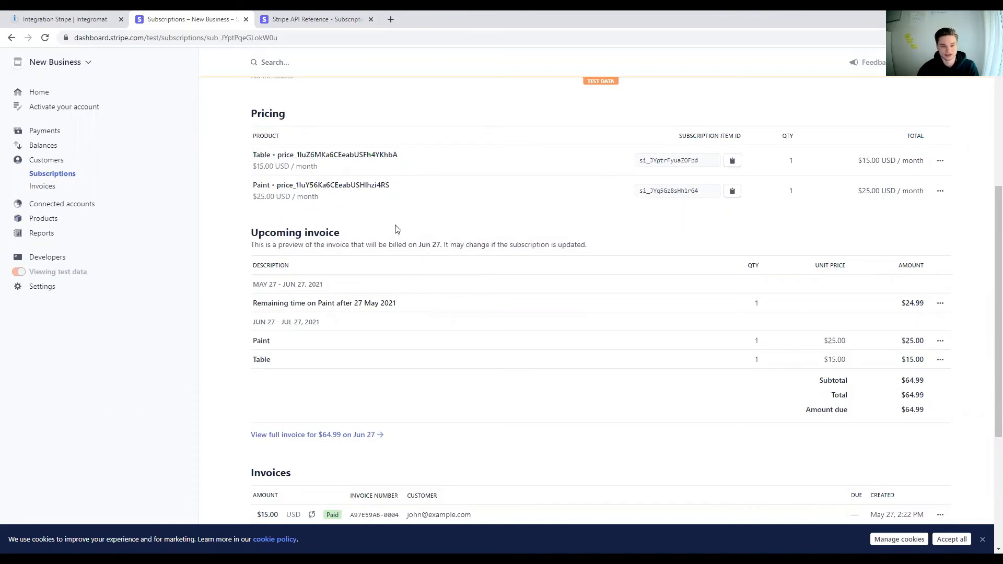
Step: Return to the Integromat scenario and reopen the settings of the Stripe Make an API Call module
left_click(51, 18)
left_click(425, 273)
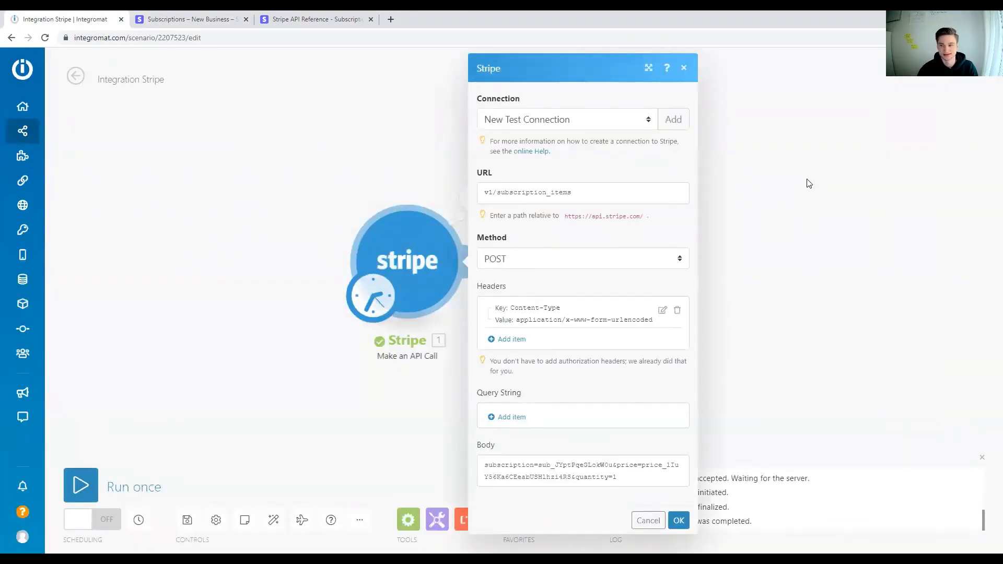